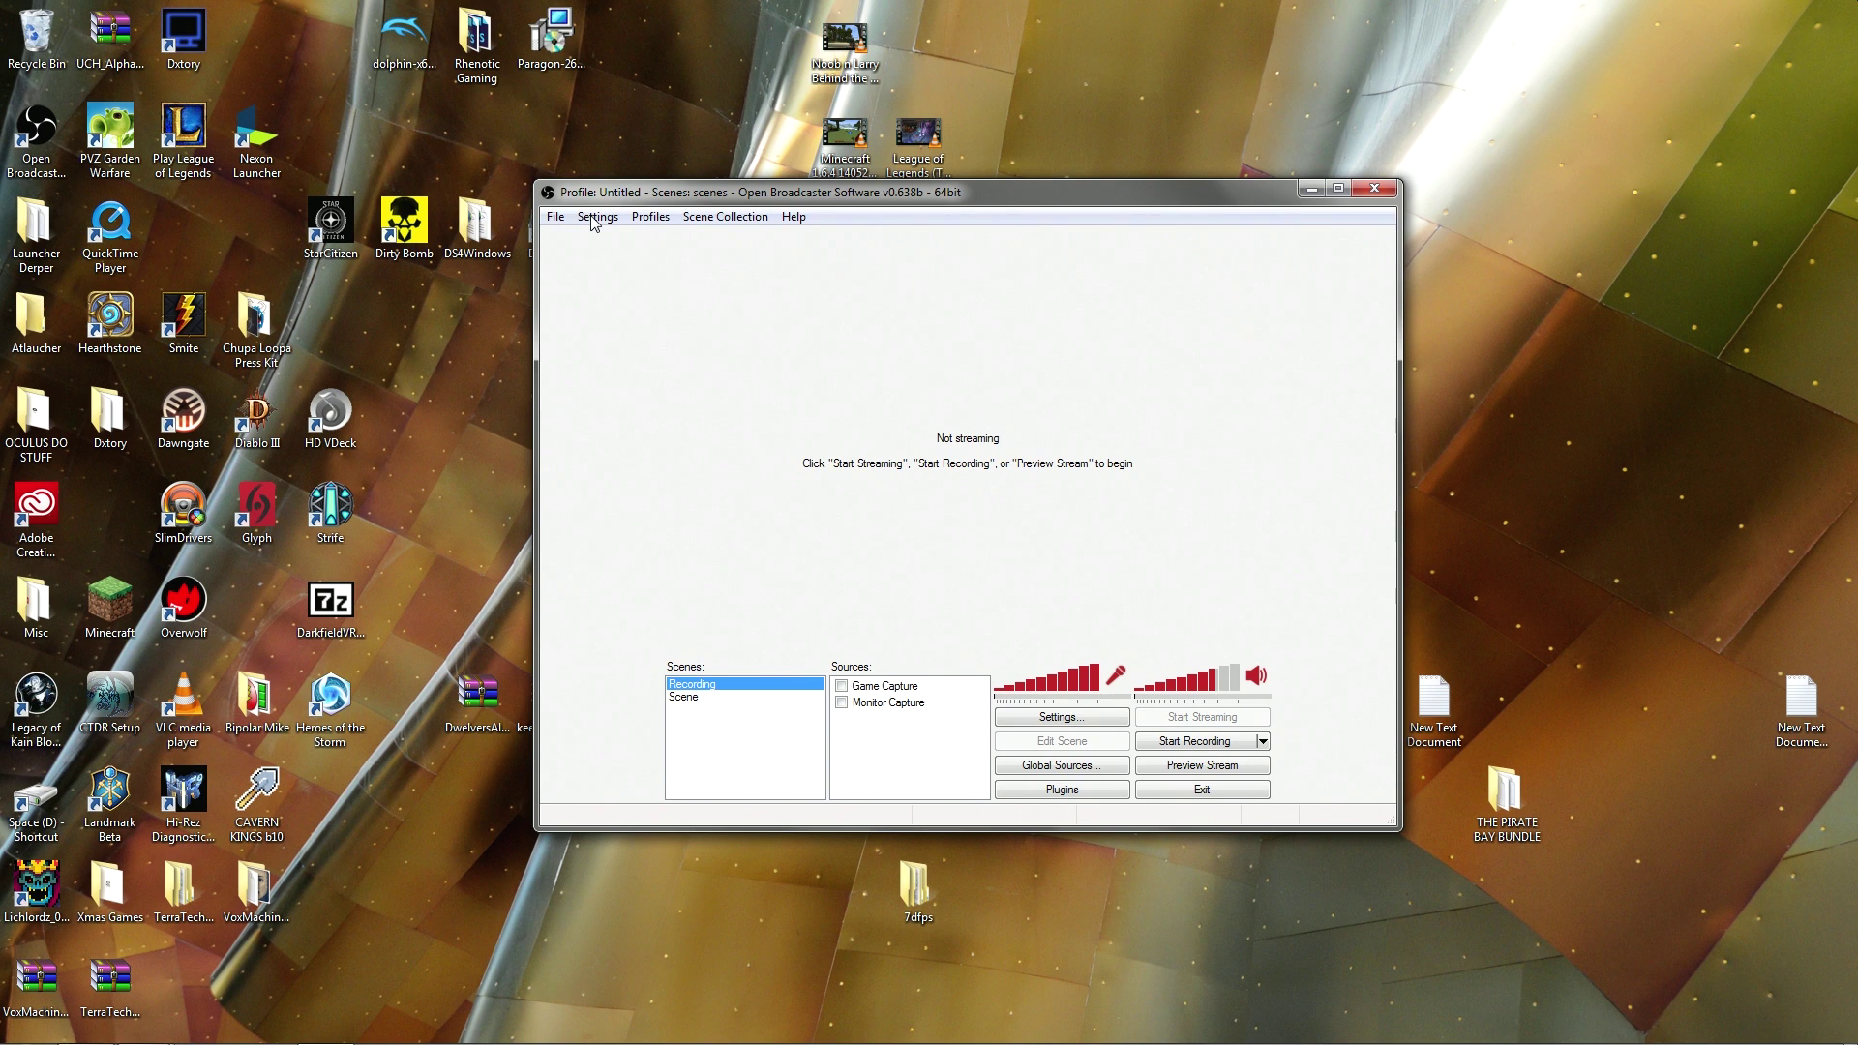
Step: Open Settings and view the Encoding page showing x264 with 25000 kb/s maximum bitrate
{"action": "left_click", "coordinate": [594, 219]}
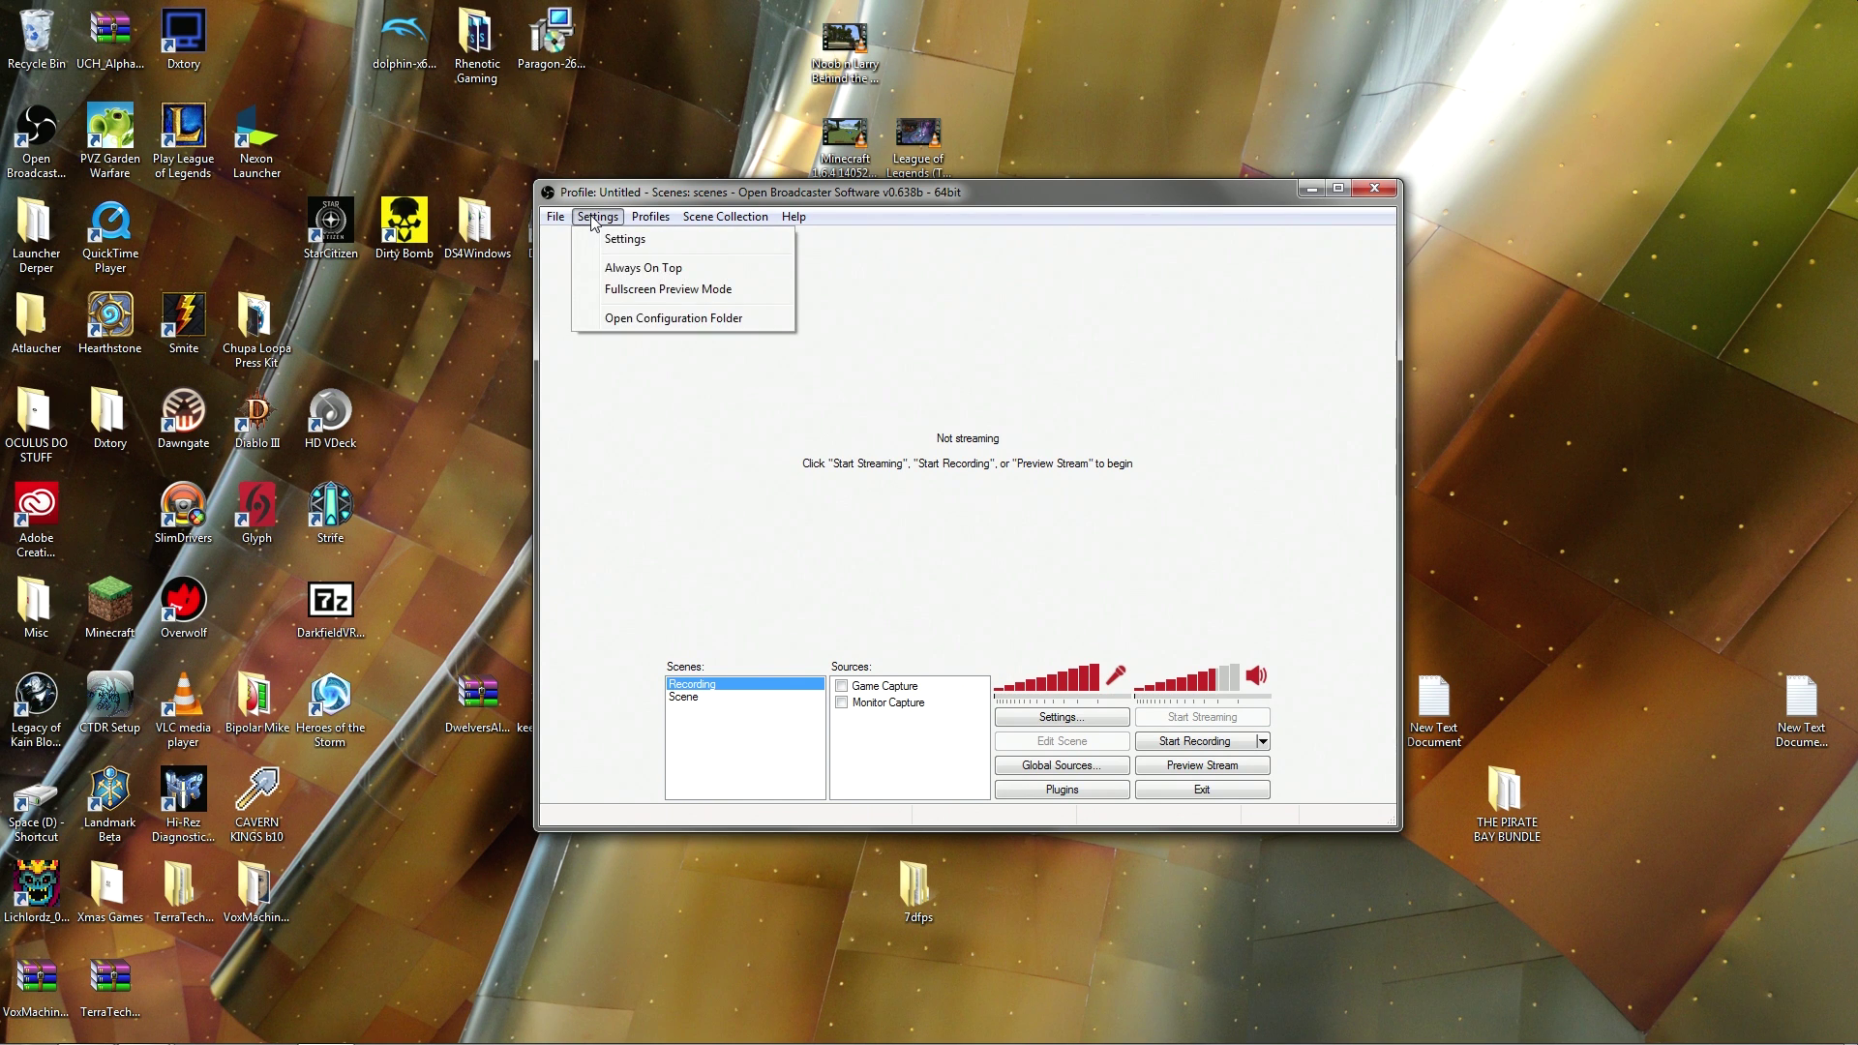
{"action": "left_click", "coordinate": [620, 240]}
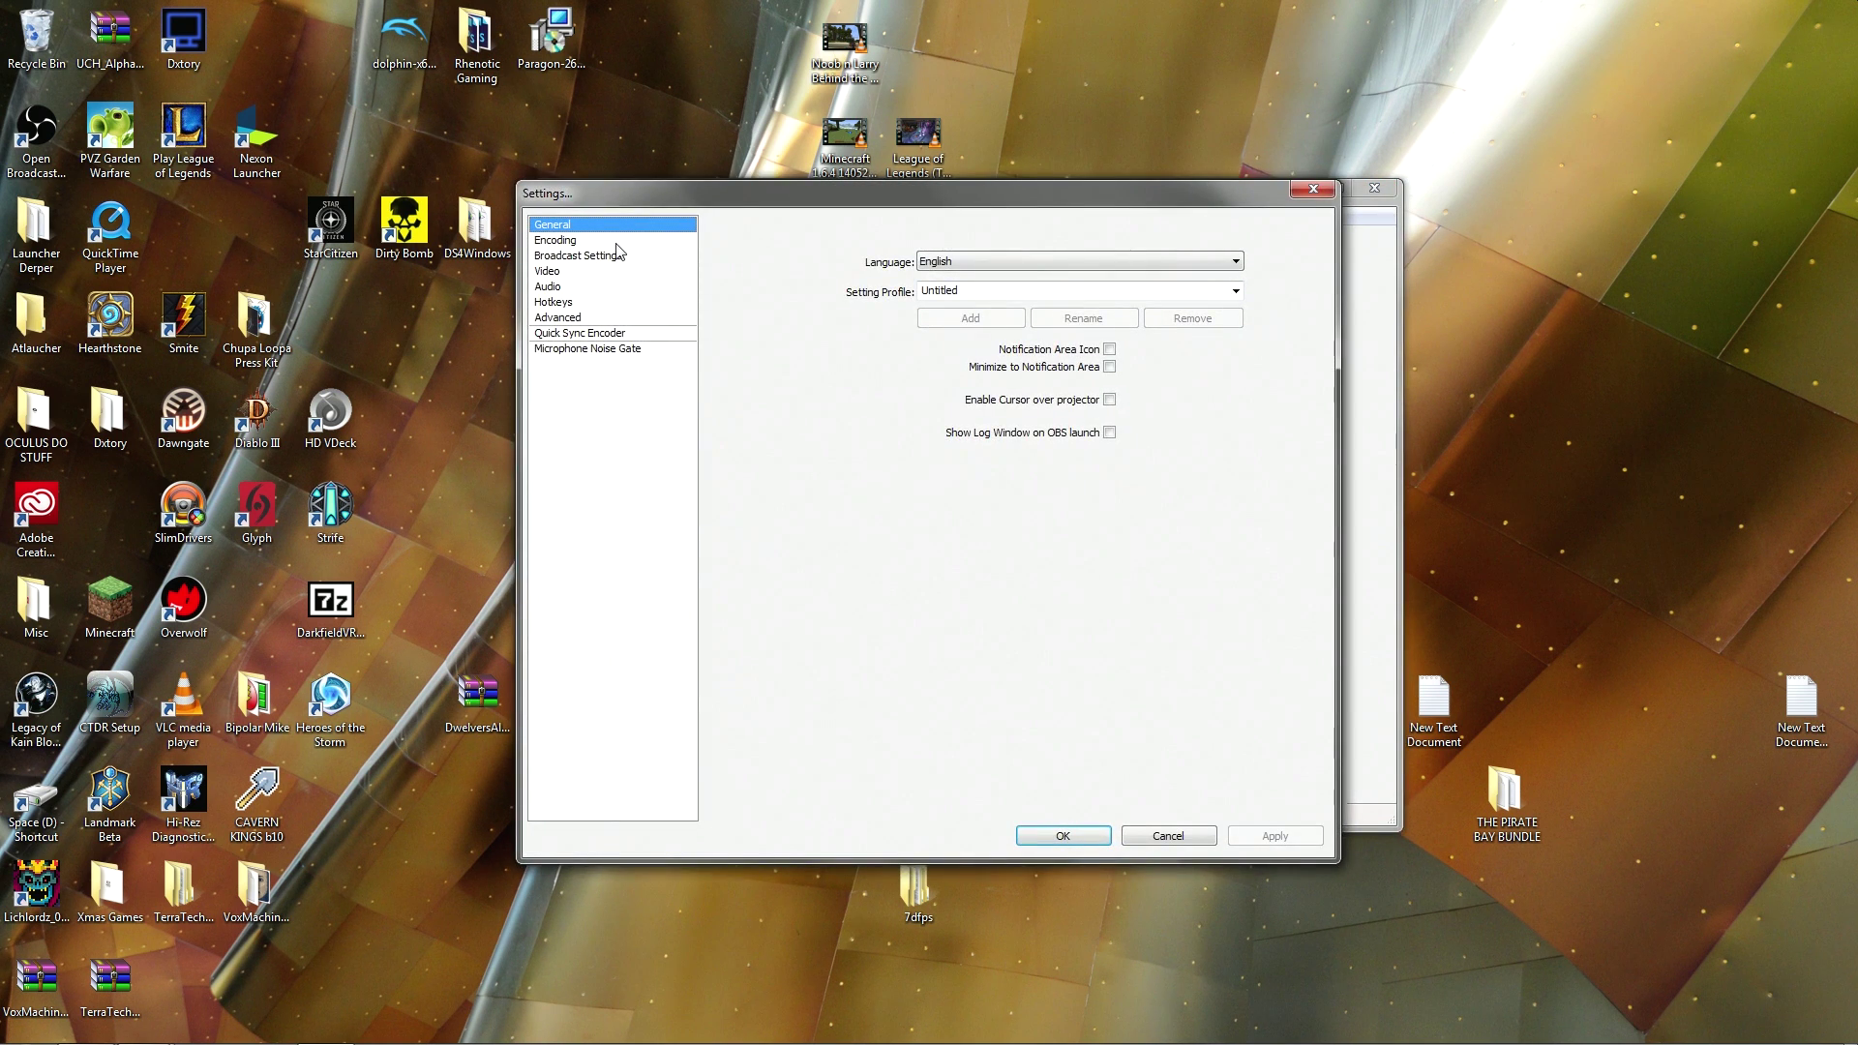
{"action": "left_click", "coordinate": [617, 241]}
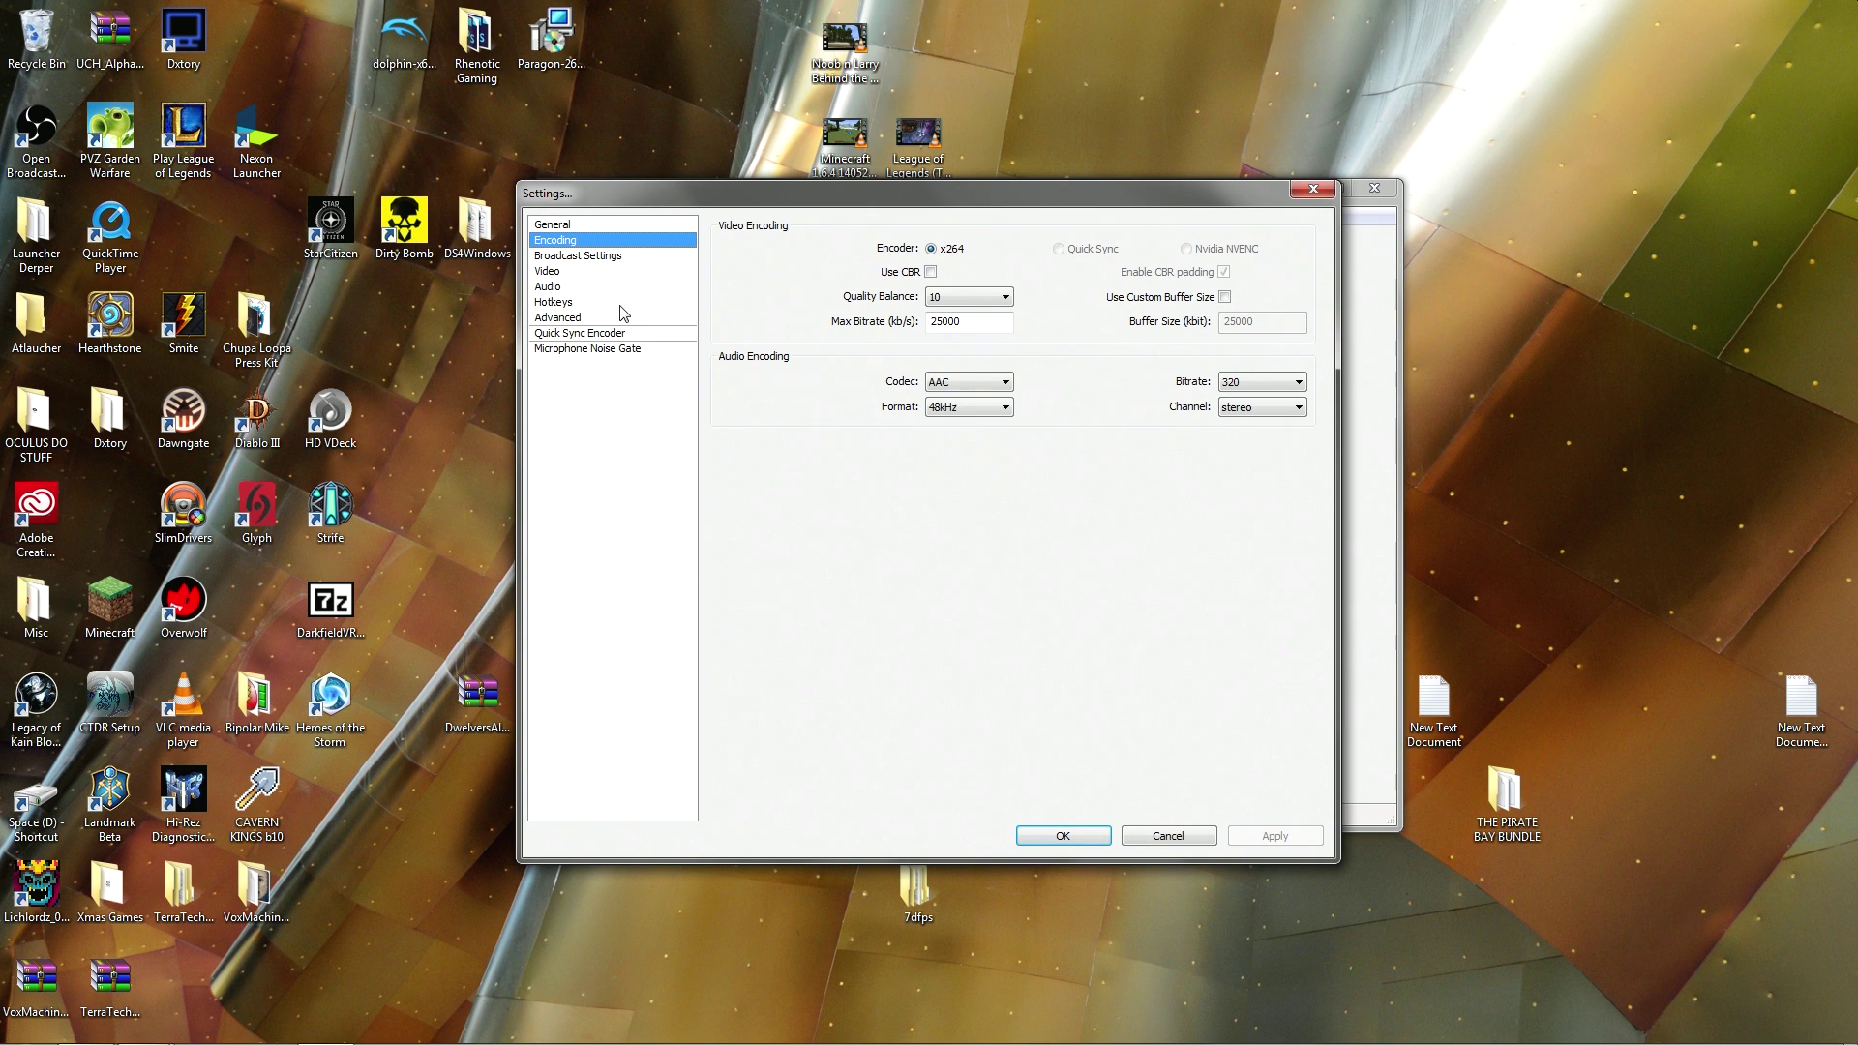
{"action": "mouse_move", "coordinate": [979, 329]}
Step: Check Broadcast Settings: File Output Only mode saving to Broadcast.mp4 on the Desktop
{"action": "left_click", "coordinate": [576, 257]}
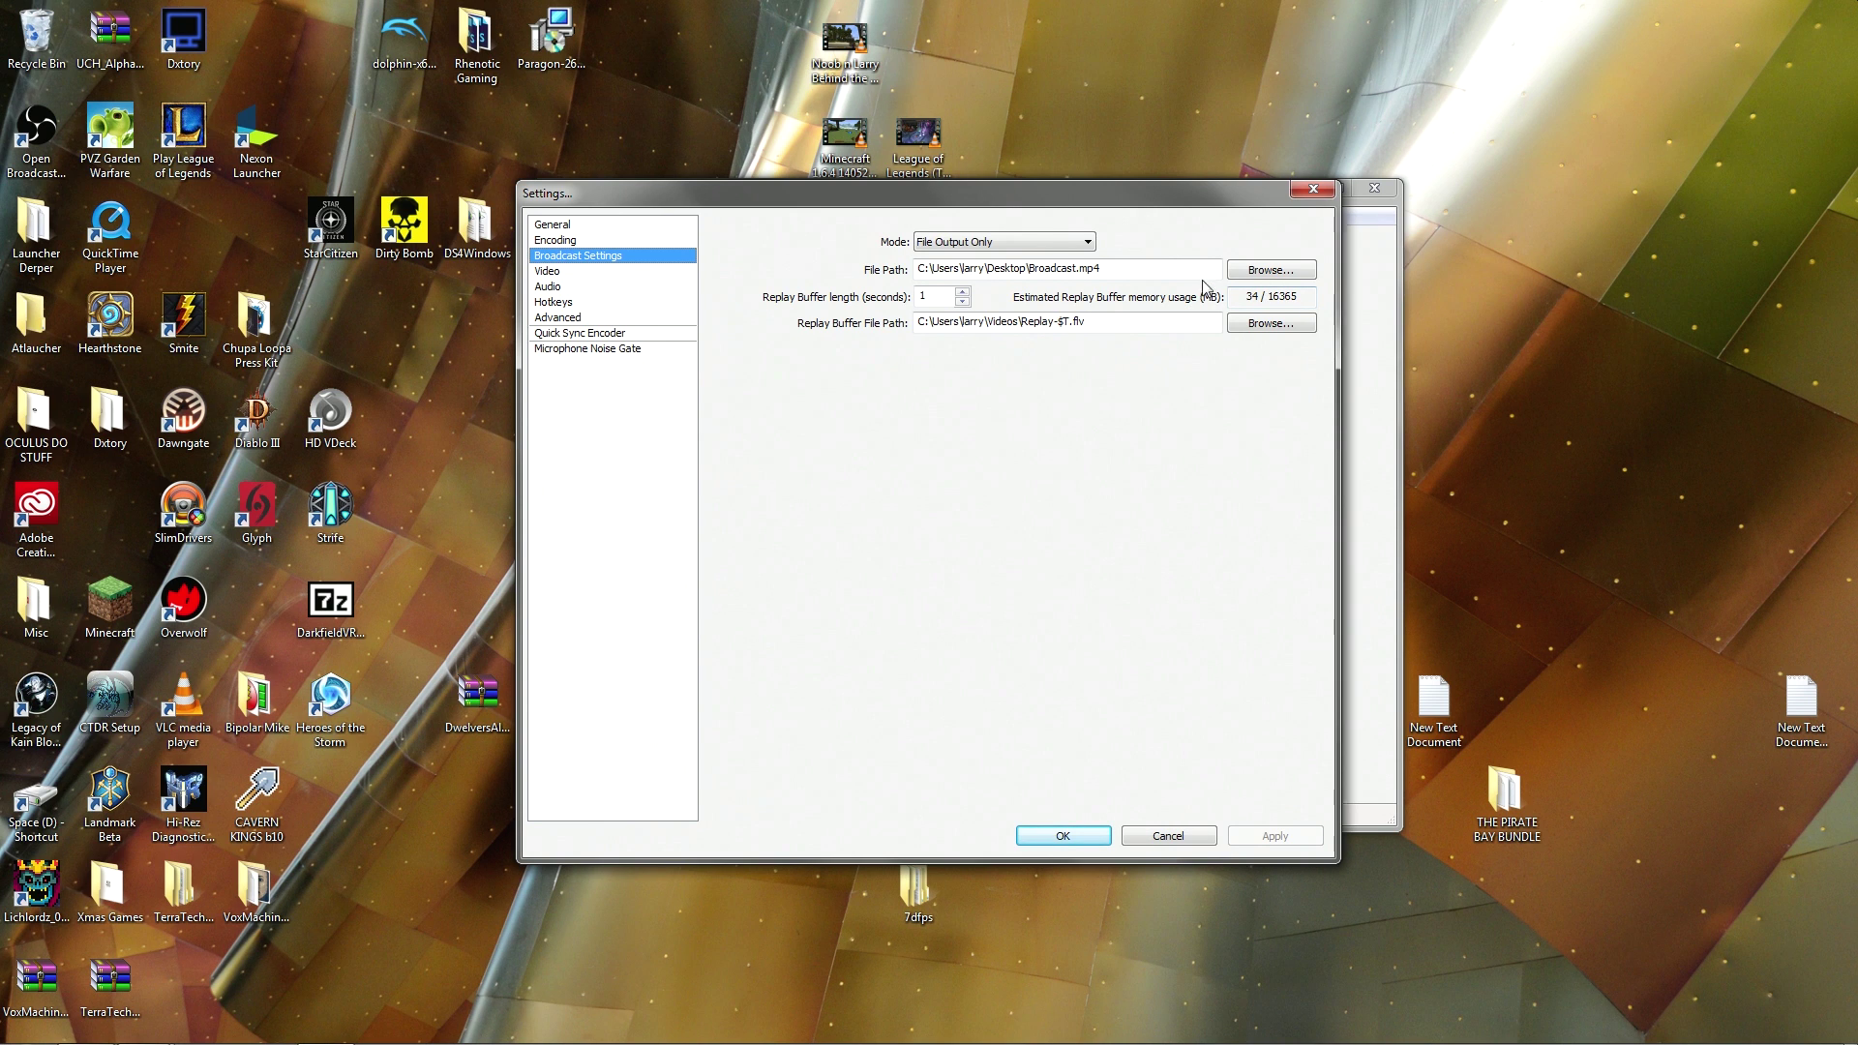
{"action": "mouse_move", "coordinate": [1204, 277]}
{"action": "mouse_move", "coordinate": [1035, 277]}
Step: Review the Video page: 1600x900 base downscaled to 1280x720, with the 30 FPS value selected
{"action": "left_click", "coordinate": [635, 276]}
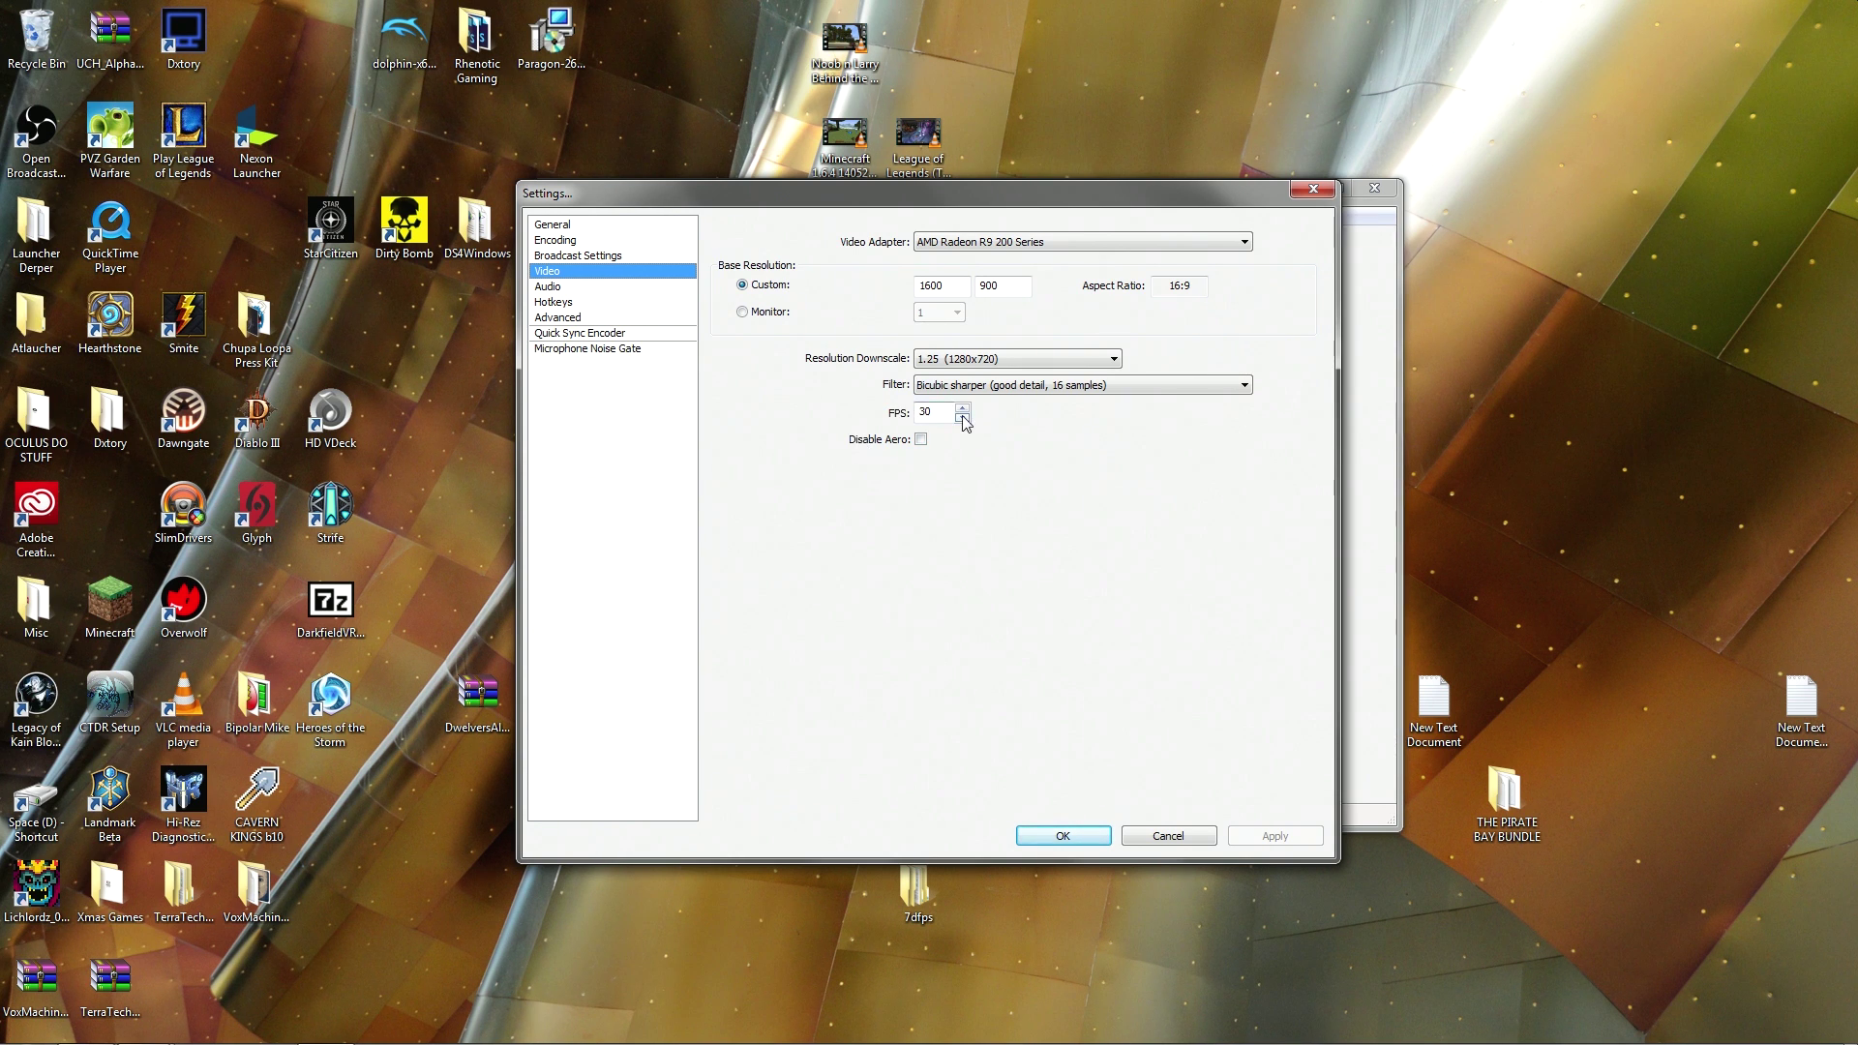
{"action": "left_click_drag", "start_coordinate": [938, 413], "coordinate": [917, 413]}
Step: Set Resolution Downscale to None and the custom base resolution to 1920x1080
{"action": "left_click", "coordinate": [971, 364]}
{"action": "left_click", "coordinate": [971, 377]}
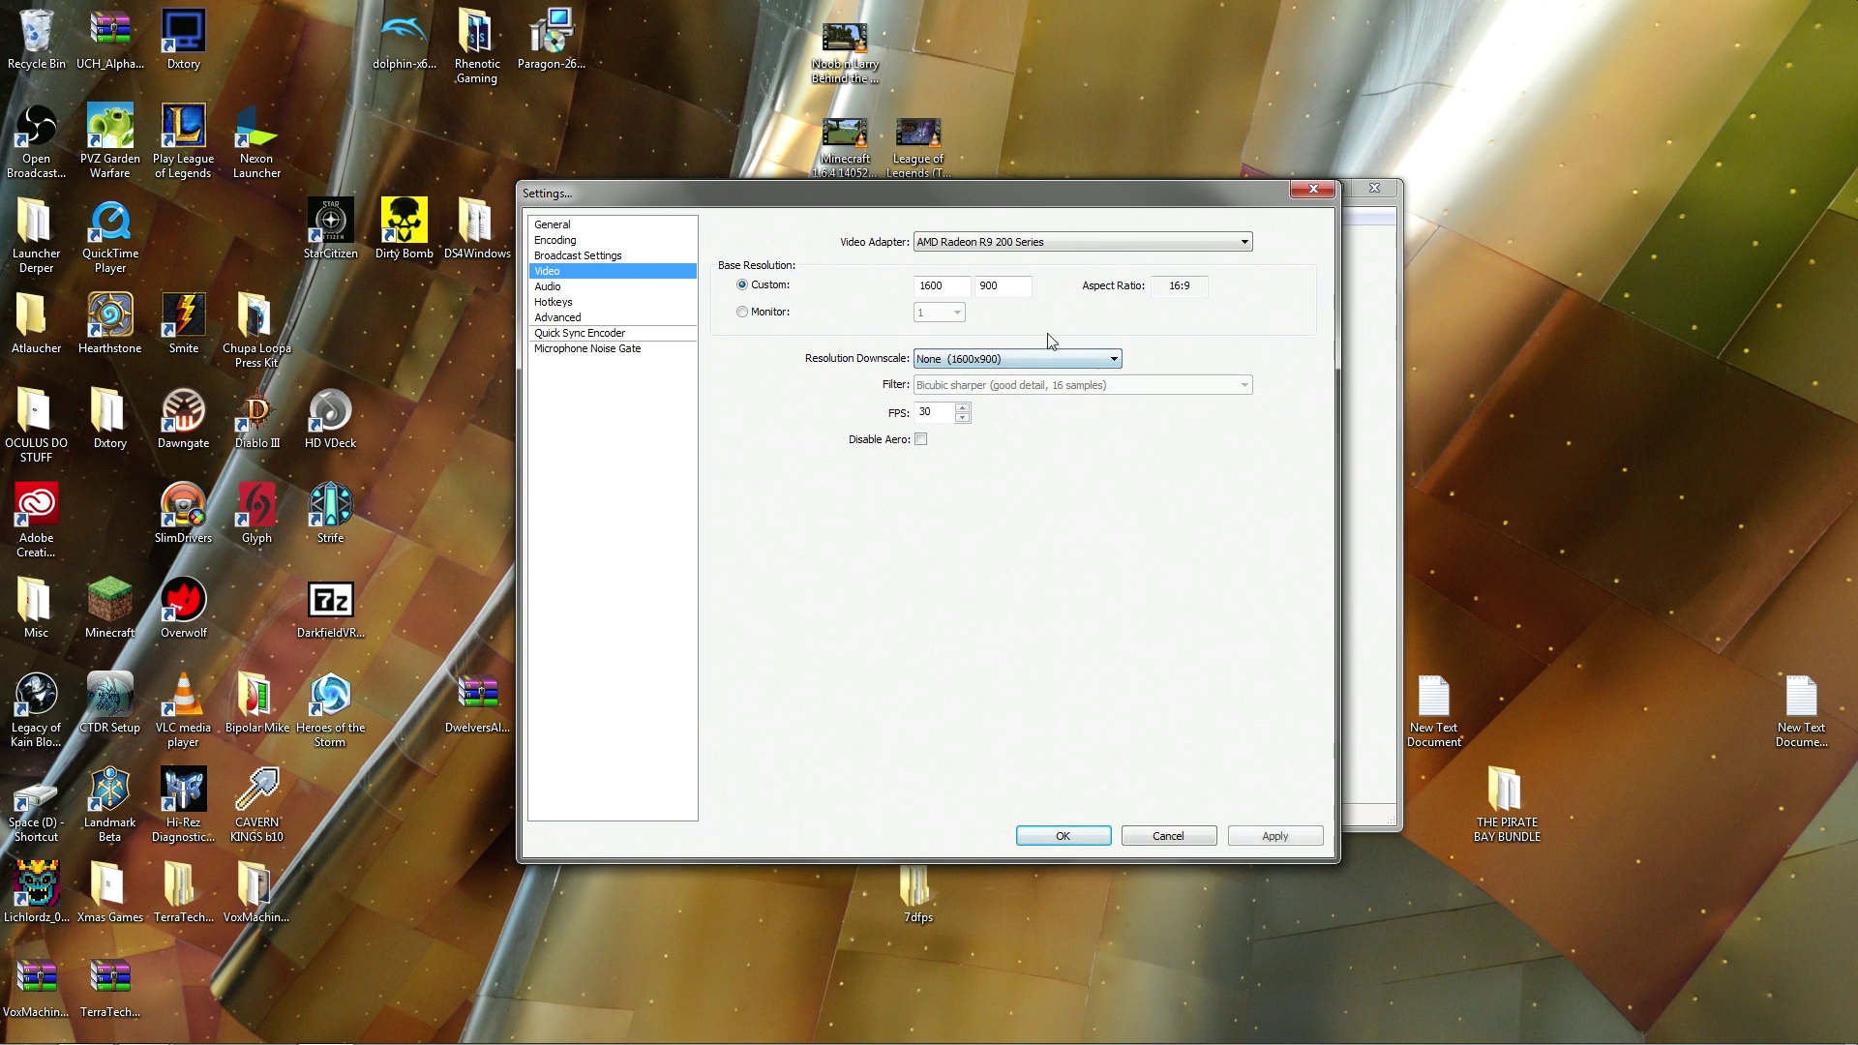
{"action": "double_click", "coordinate": [938, 283]}
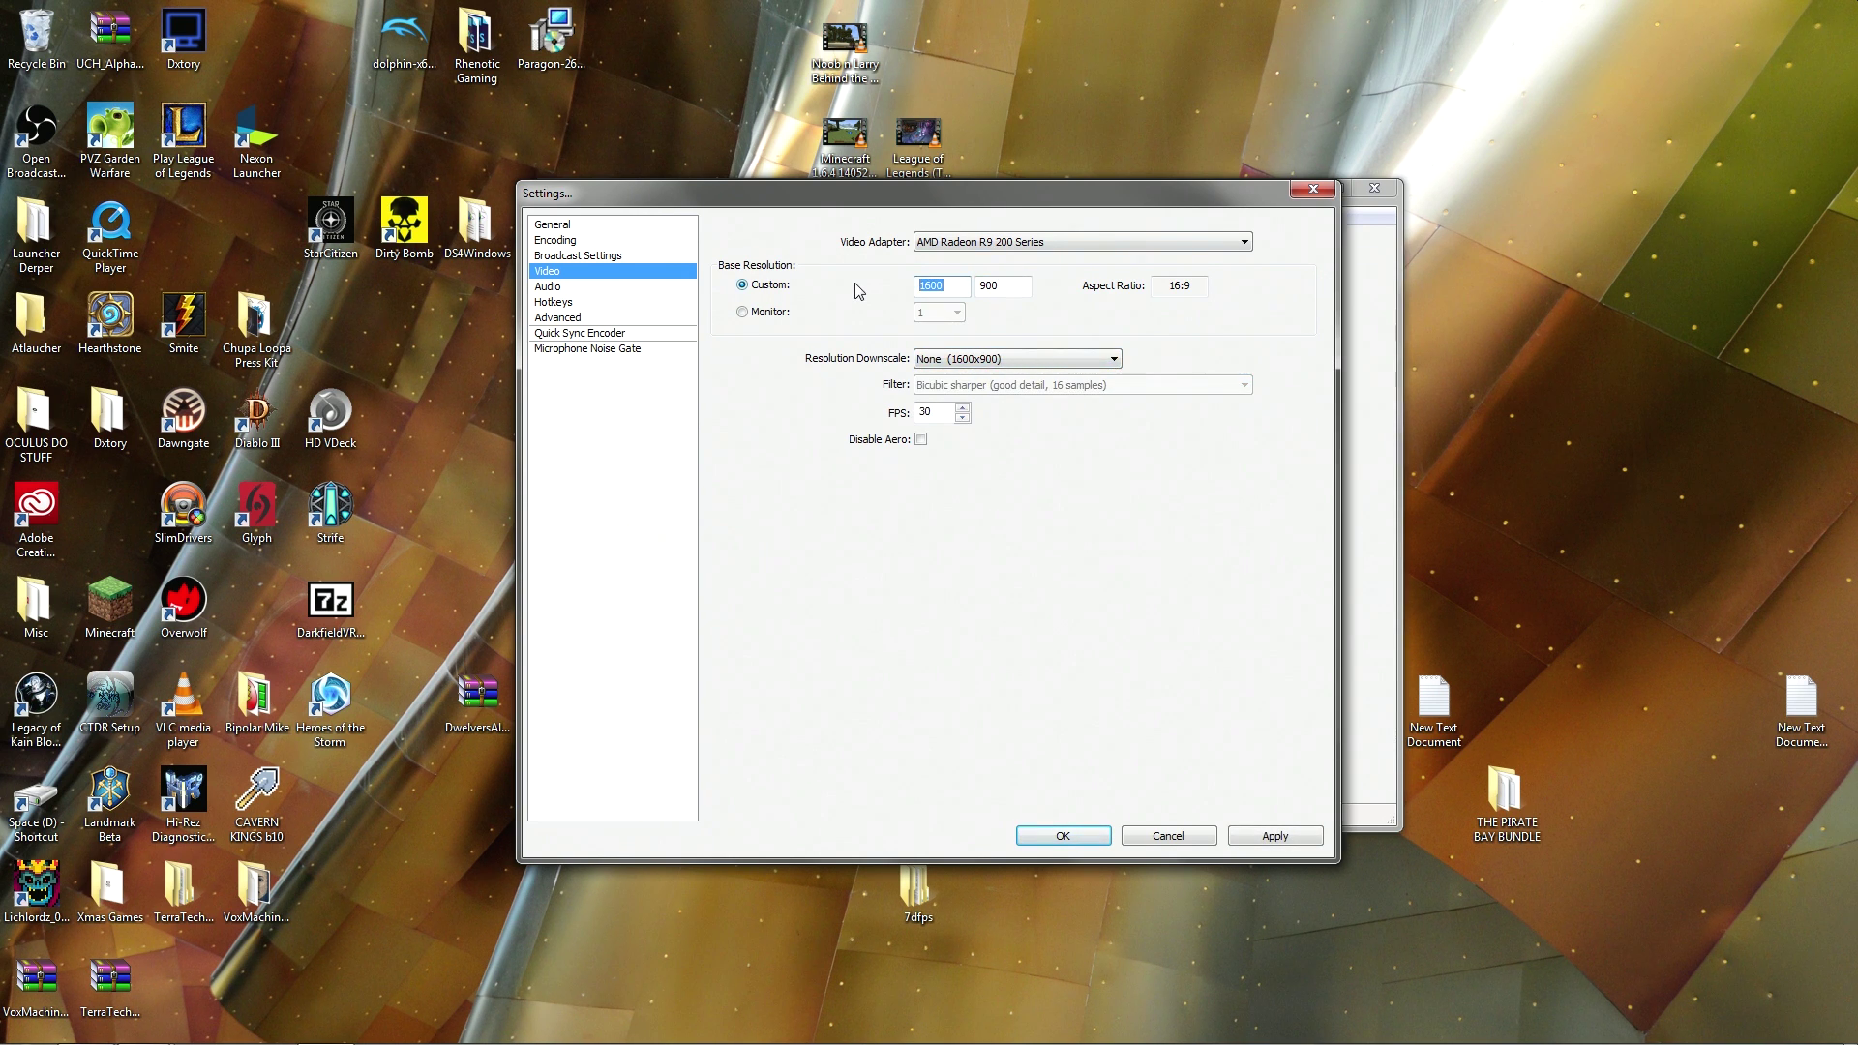
{"action": "type", "text": "1920"}
{"action": "key", "text": "Tab"}
{"action": "key", "text": "BackSpace"}
{"action": "type", "text": "1080"}
Step: Downscale the output by 1.50 to 1280x720 using the Lanczos filter
{"action": "left_click", "coordinate": [1101, 359]}
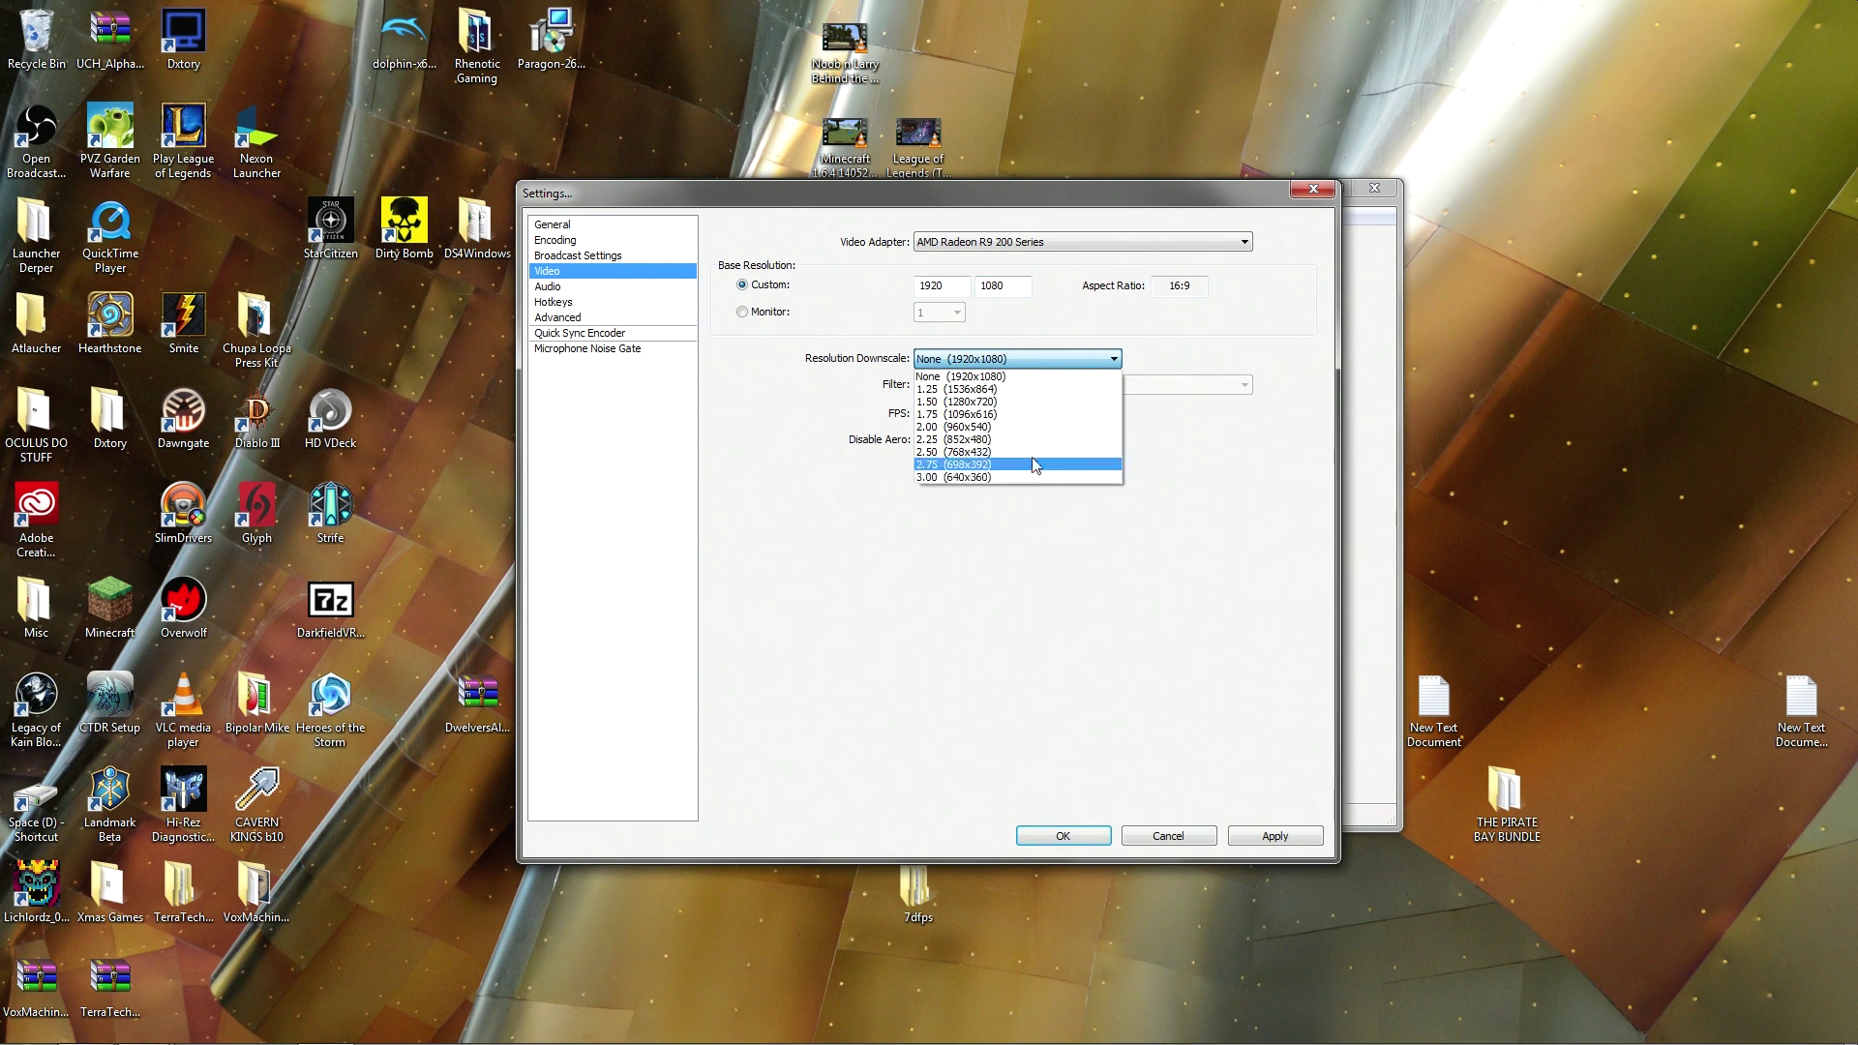
{"action": "left_click", "coordinate": [1038, 402]}
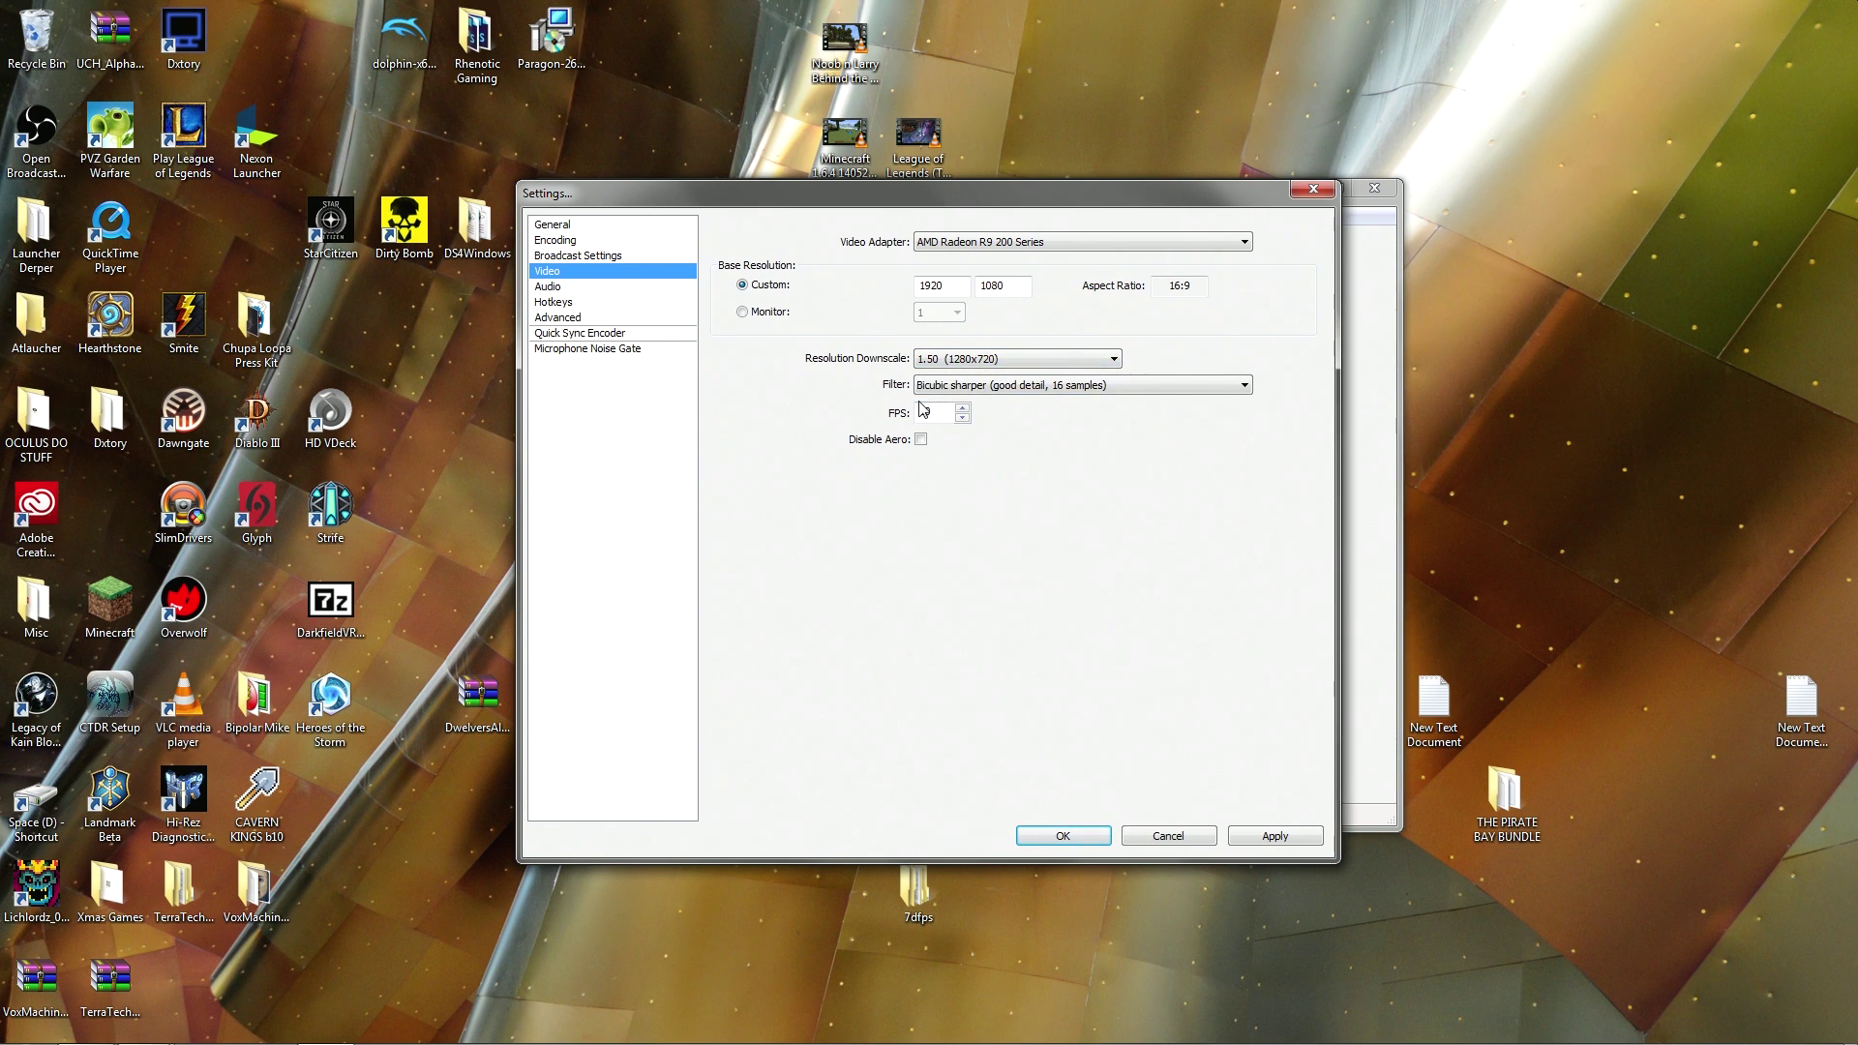
{"action": "left_click", "coordinate": [965, 387]}
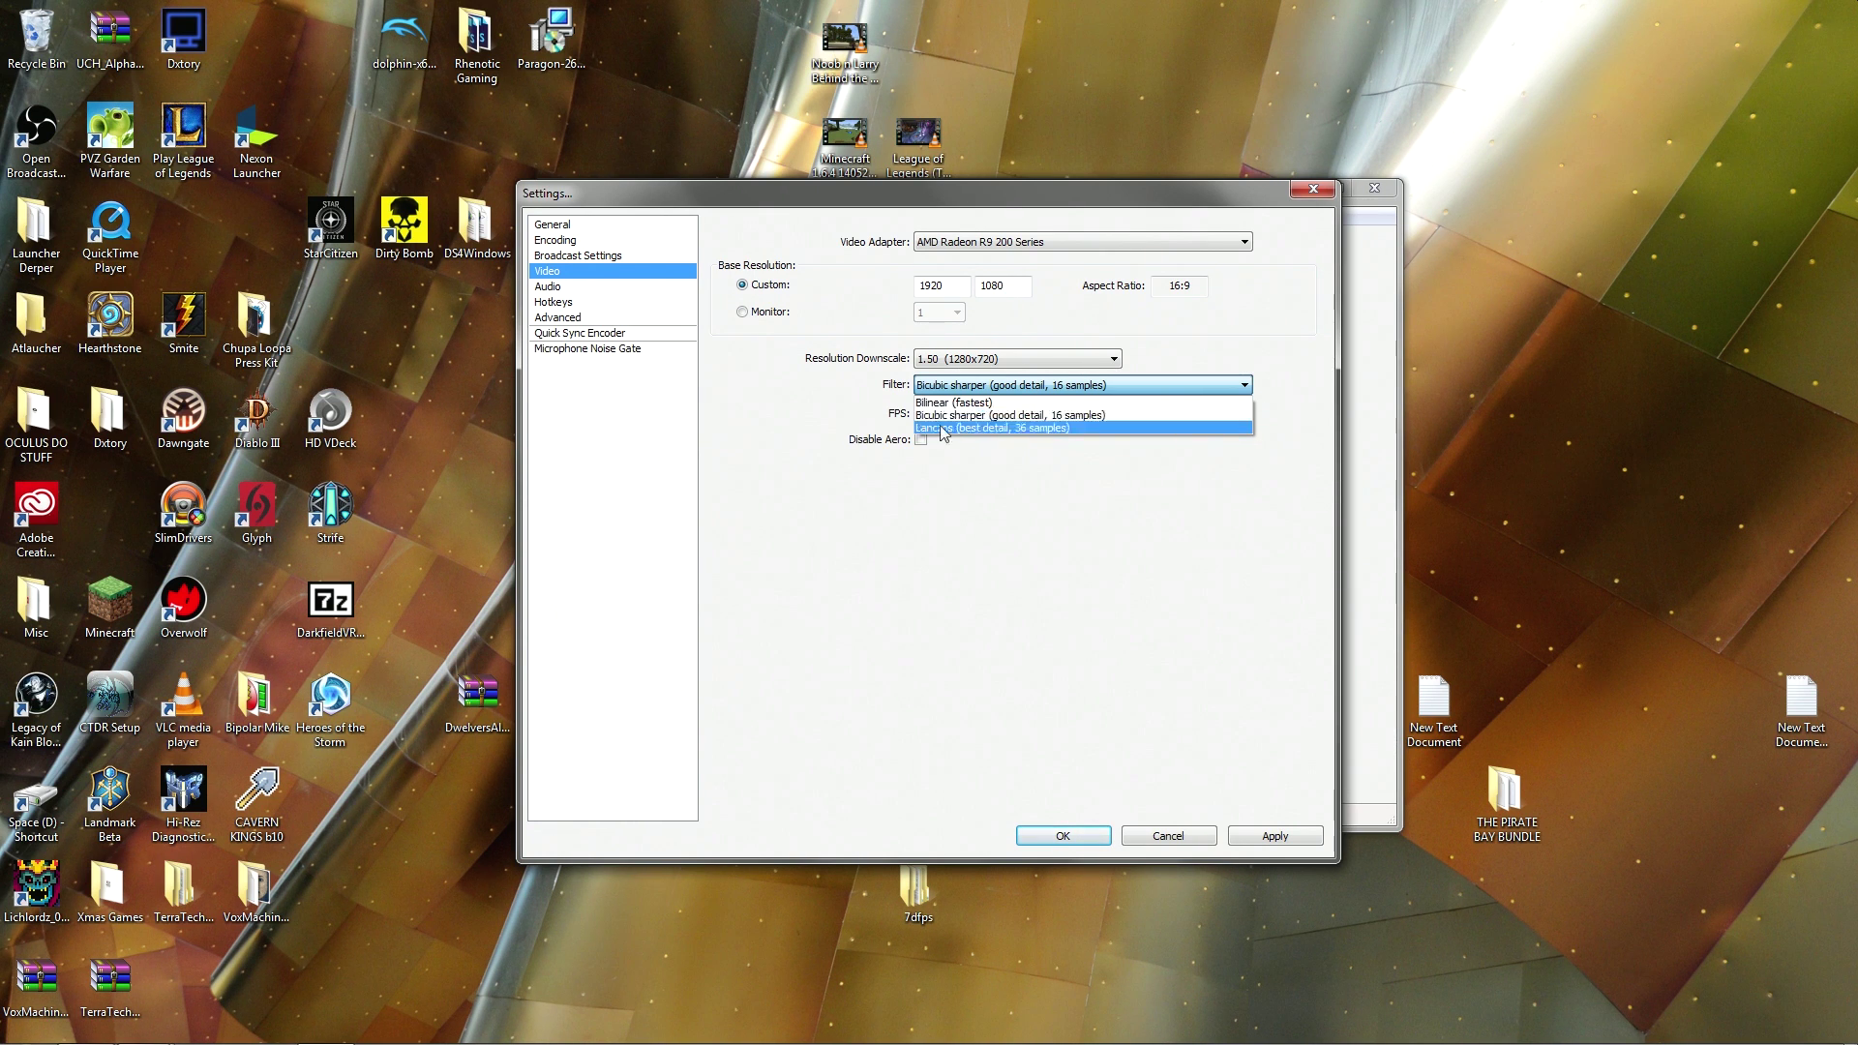
{"action": "left_click", "coordinate": [944, 428]}
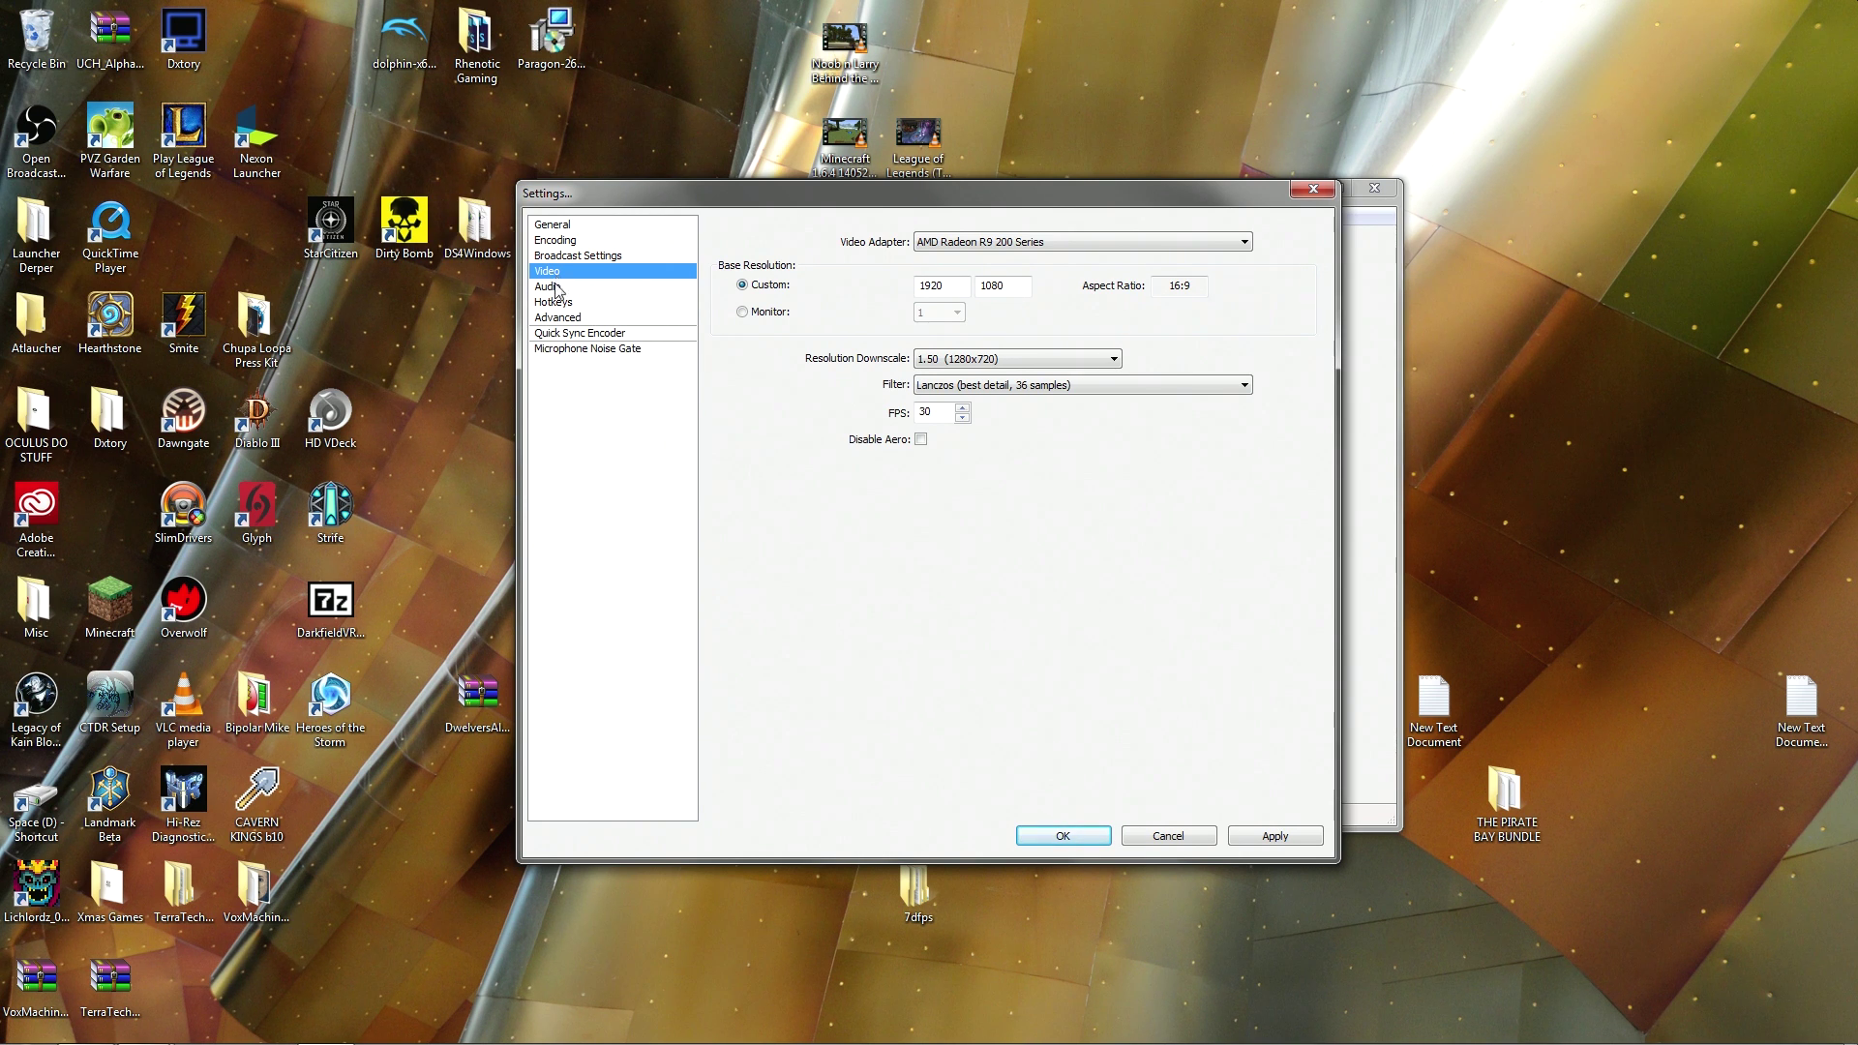
{"action": "left_click", "coordinate": [960, 386]}
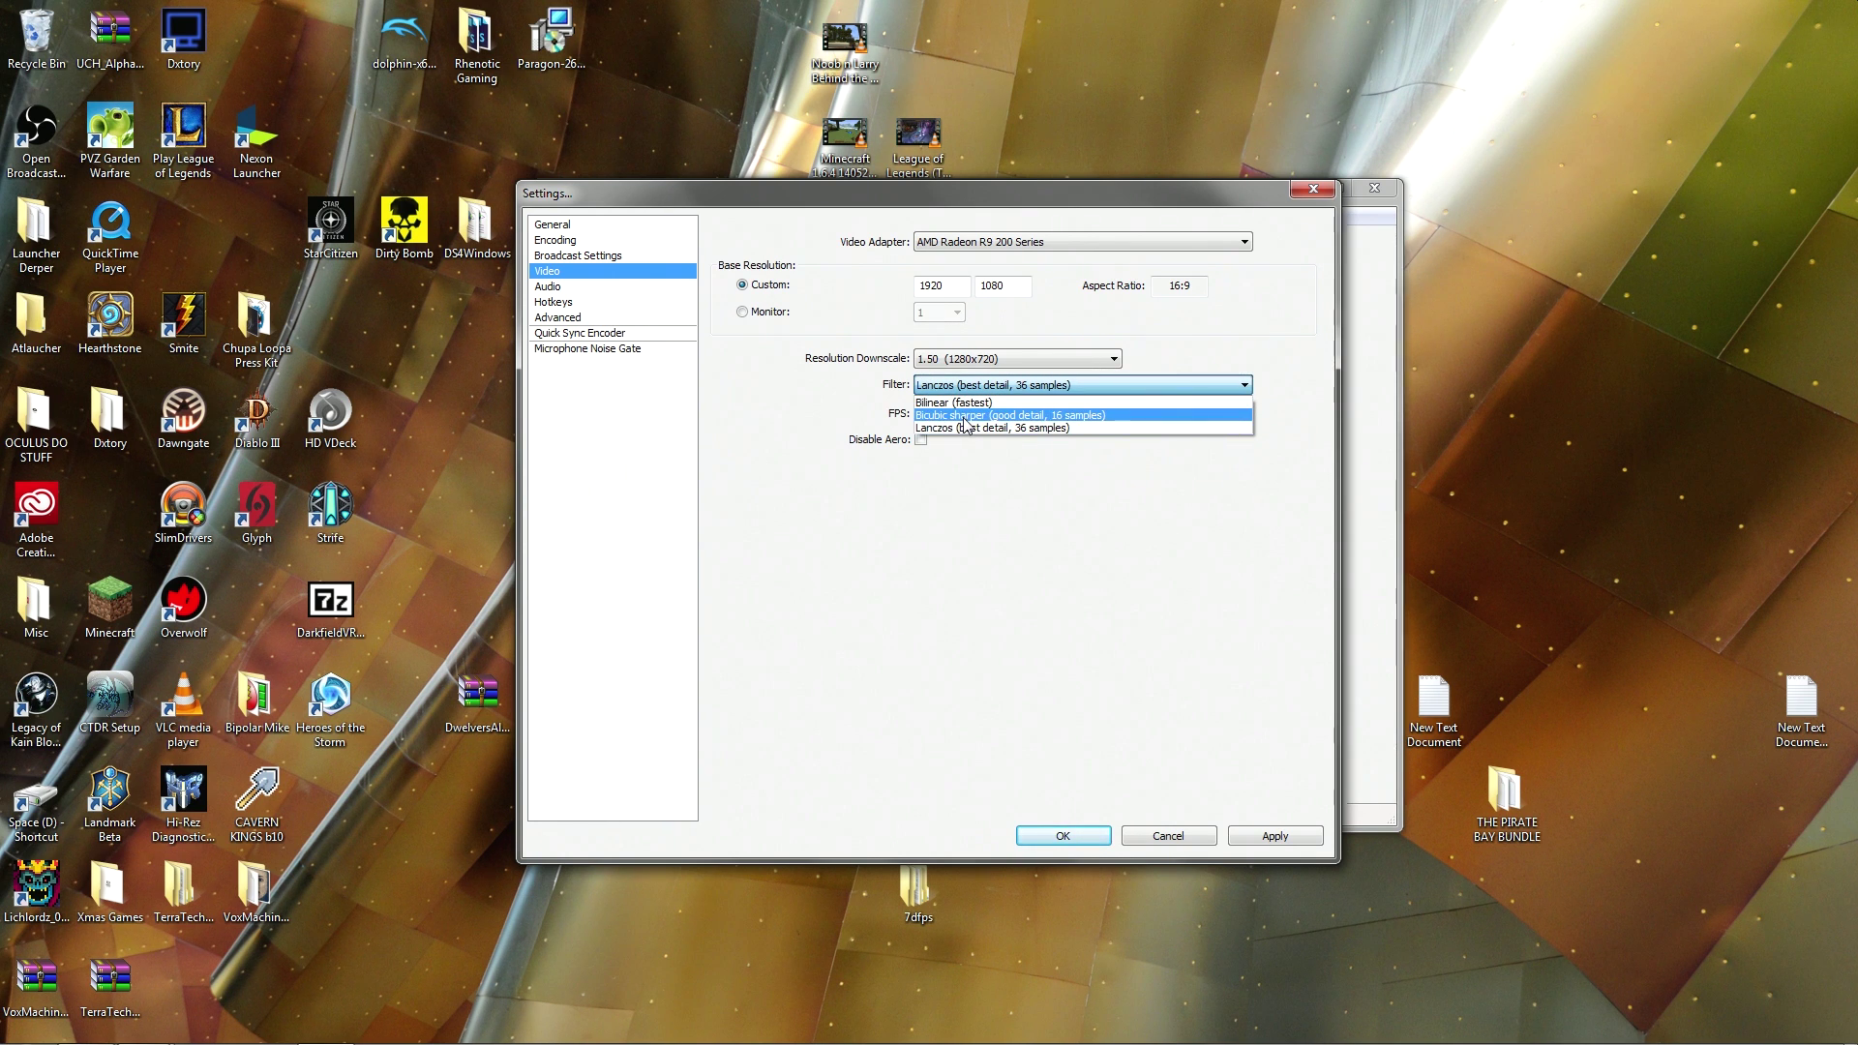
{"action": "left_click", "coordinate": [886, 420]}
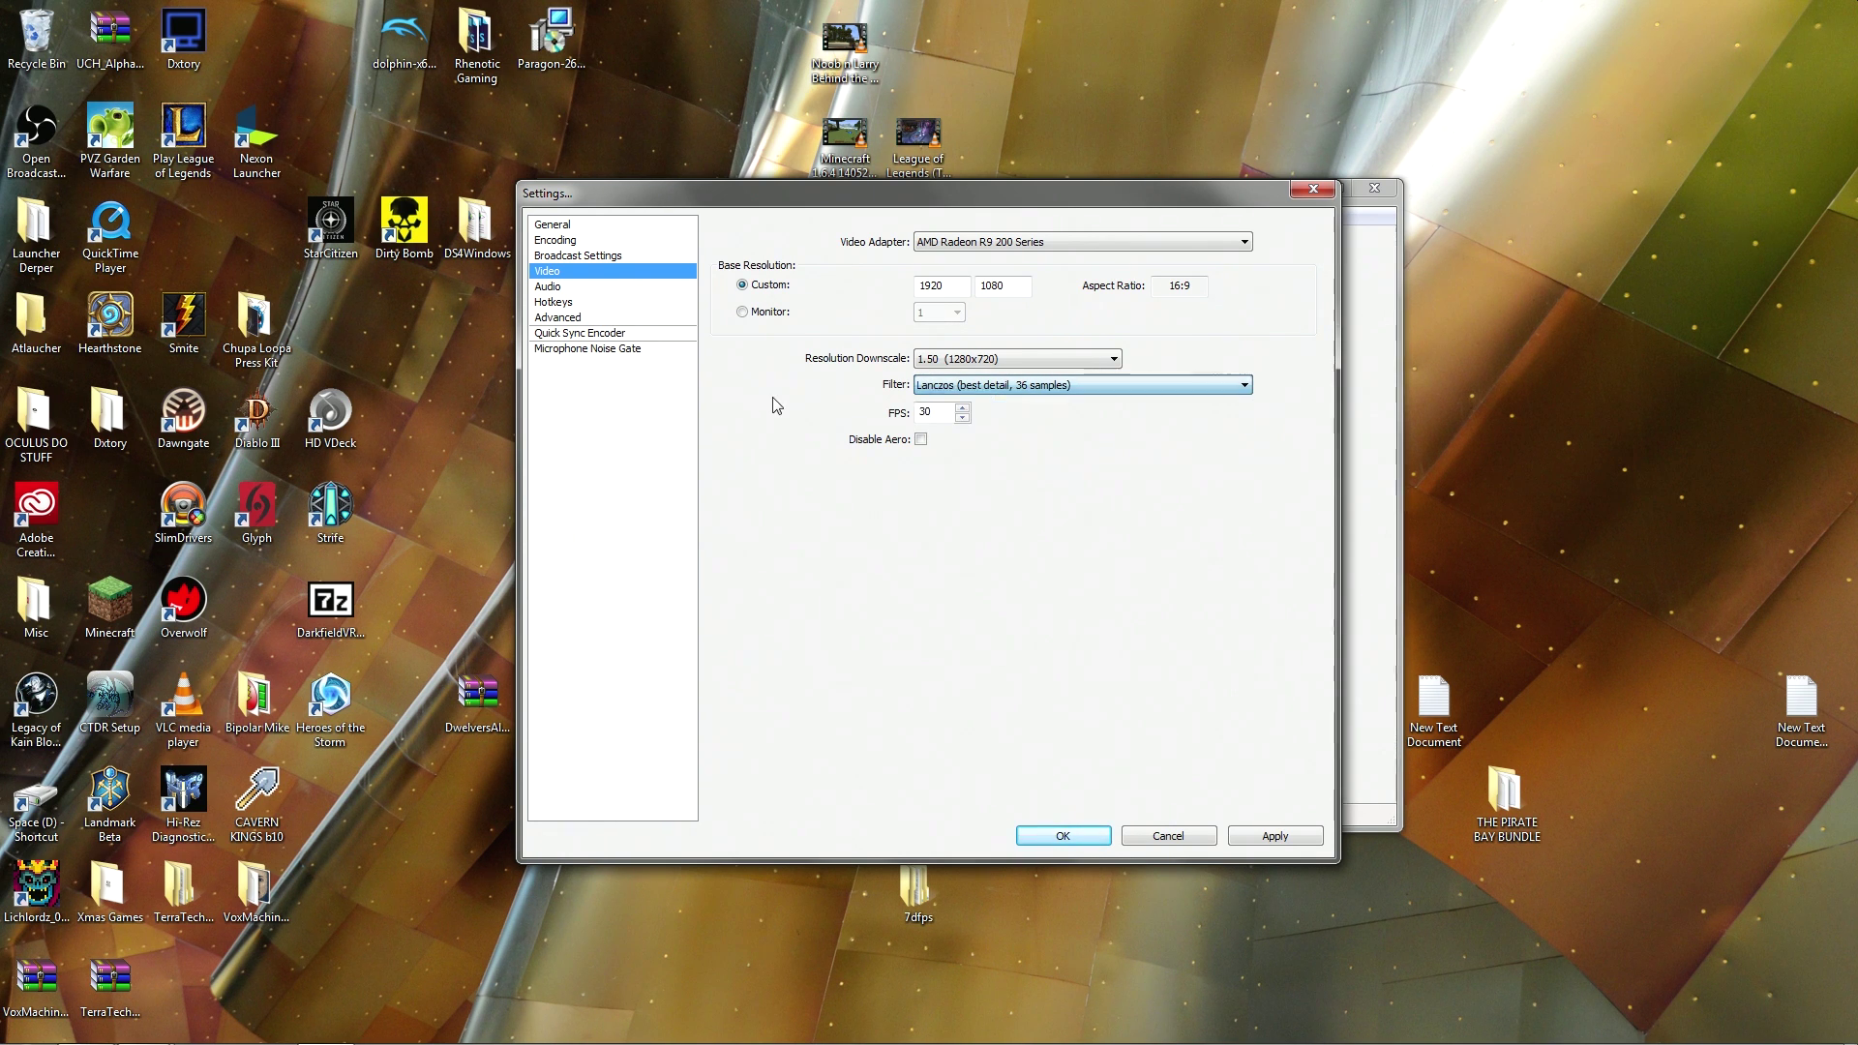
Step: Apply the video changes and keep the Advanced encoding profile at main
{"action": "left_click", "coordinate": [569, 319]}
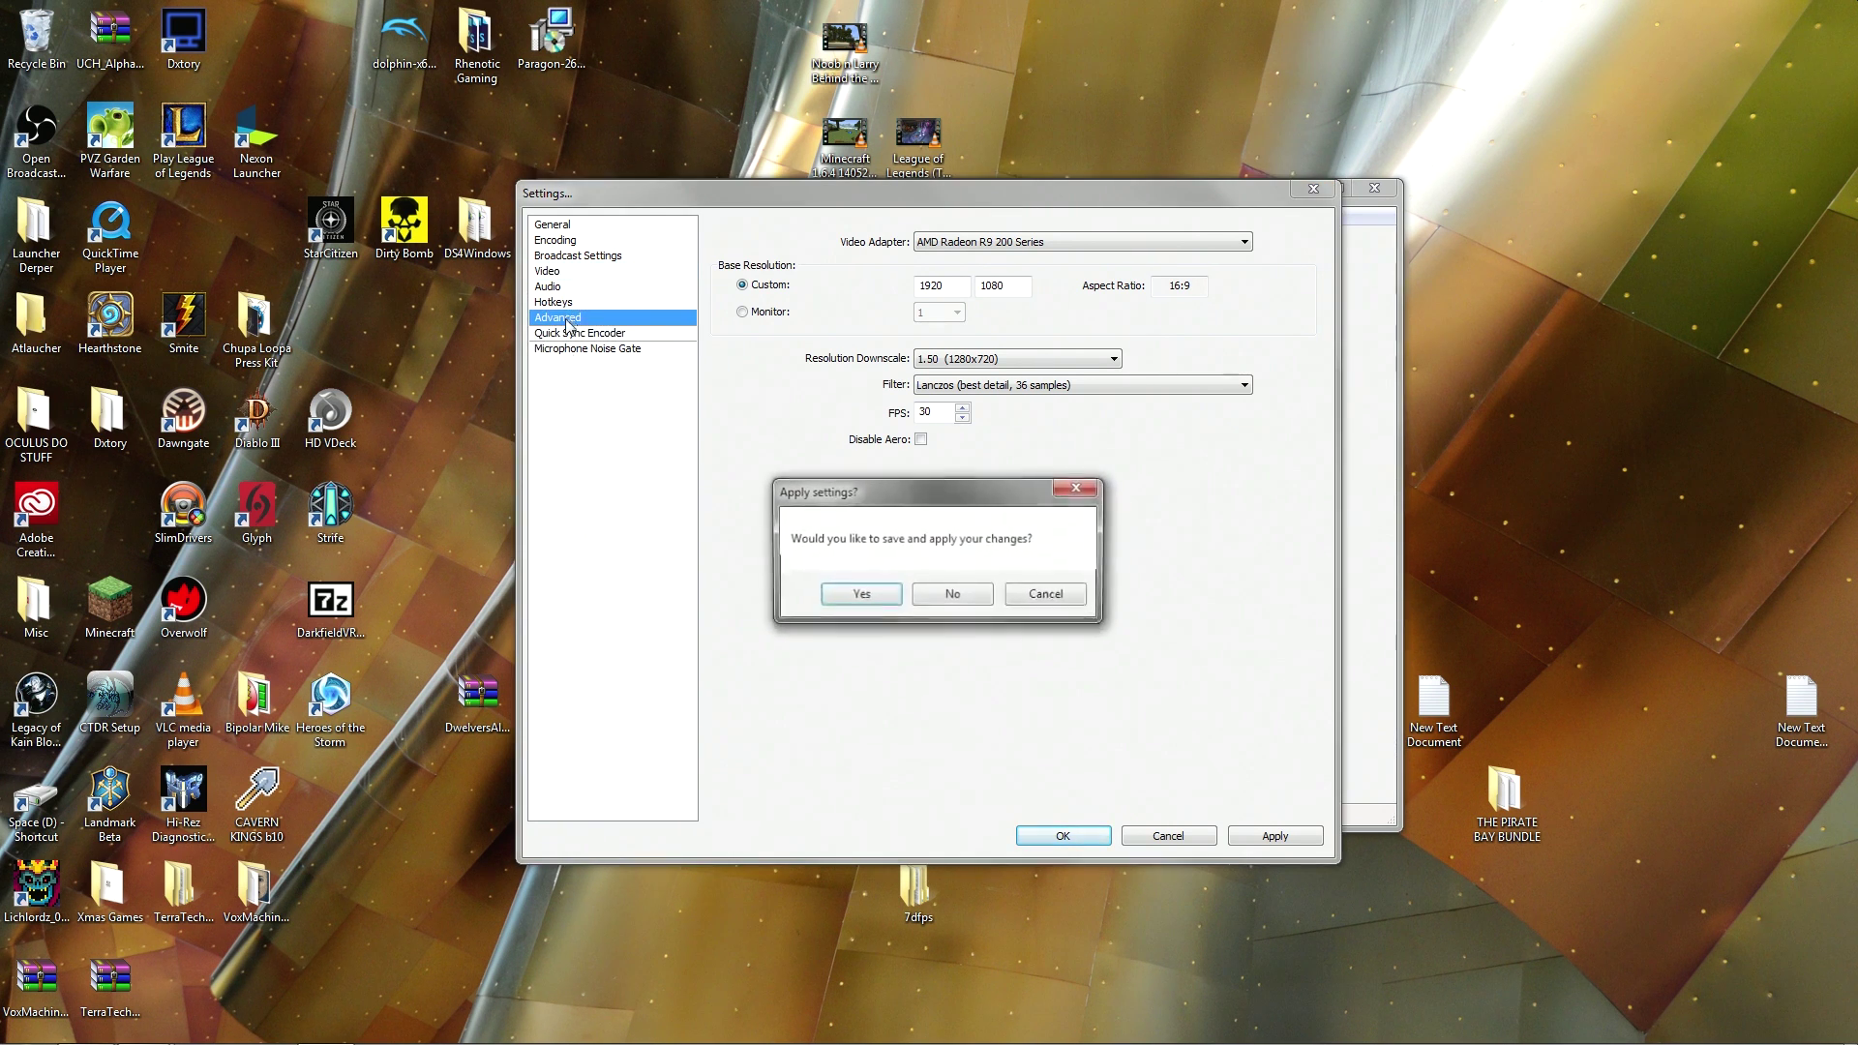
{"action": "left_click", "coordinate": [861, 593]}
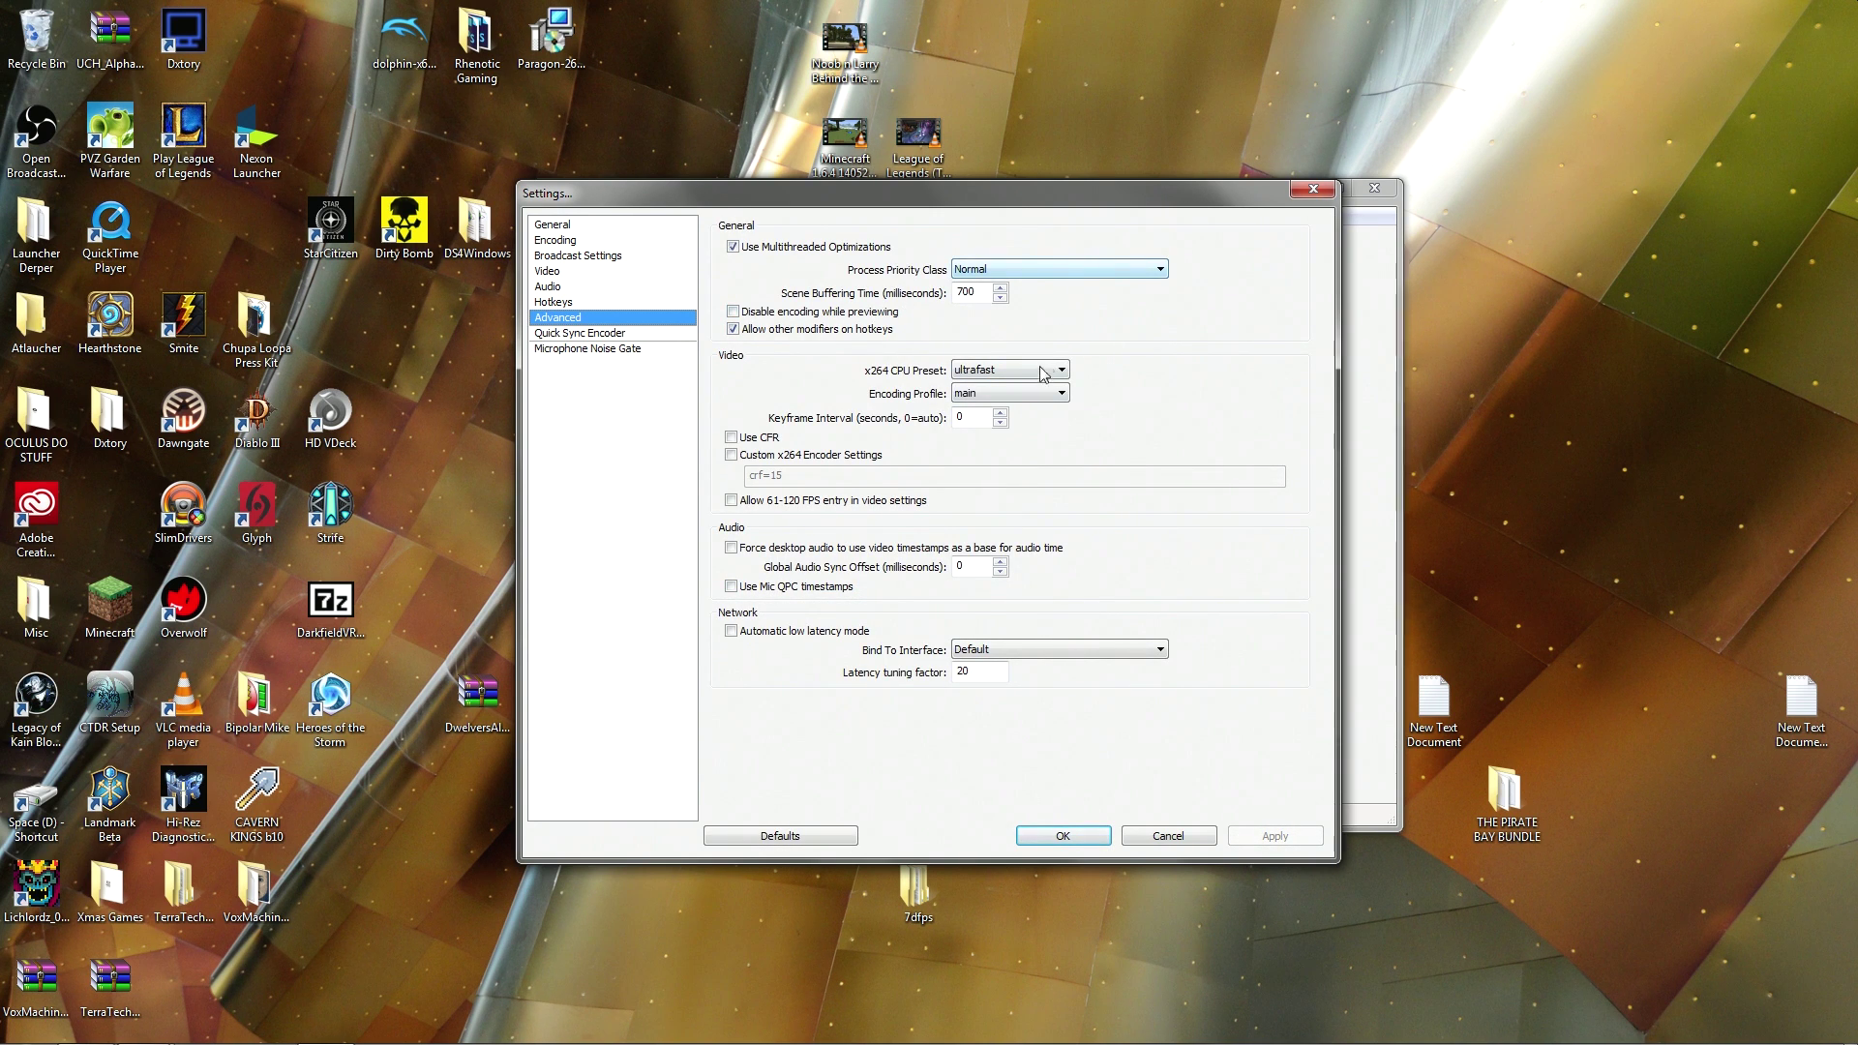
{"action": "left_click", "coordinate": [1036, 397]}
{"action": "left_click", "coordinate": [1036, 404]}
Step: Set the x264 CPU preset to ultrafast, accepting the warning
{"action": "left_click", "coordinate": [1002, 371]}
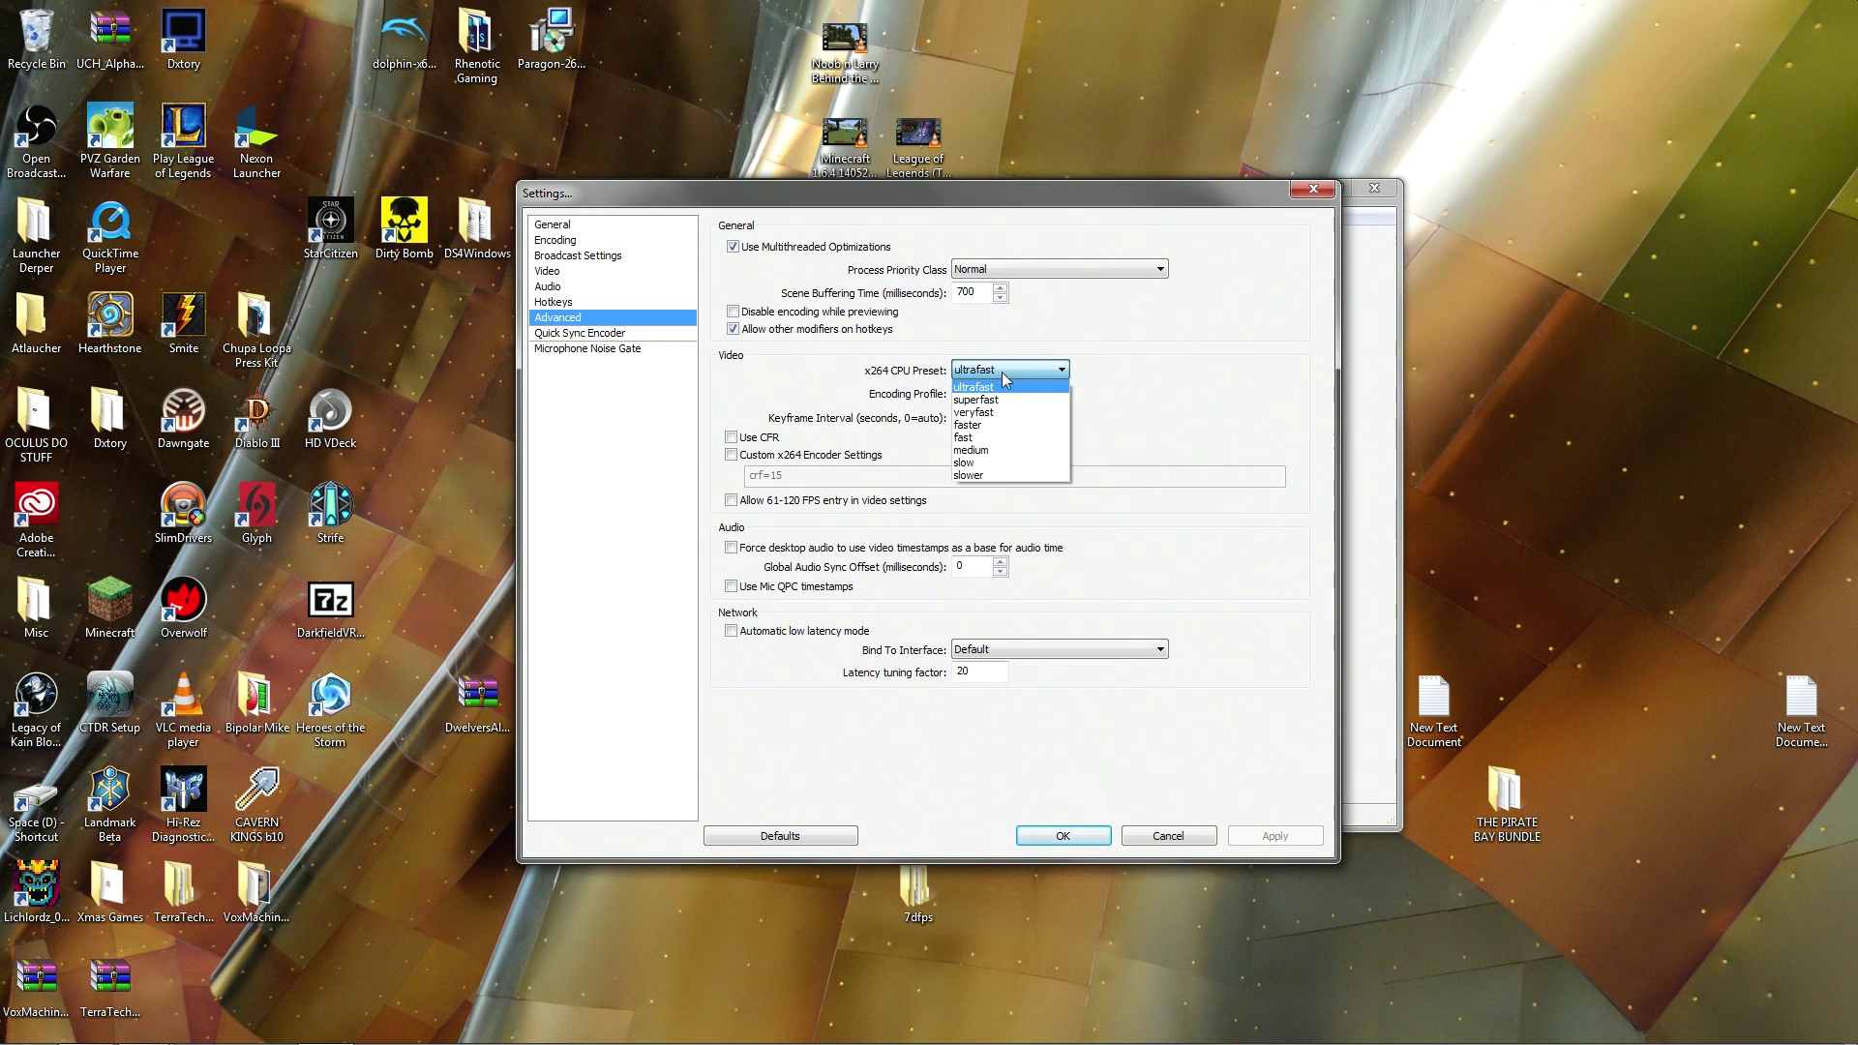
{"action": "left_click", "coordinate": [1050, 412]}
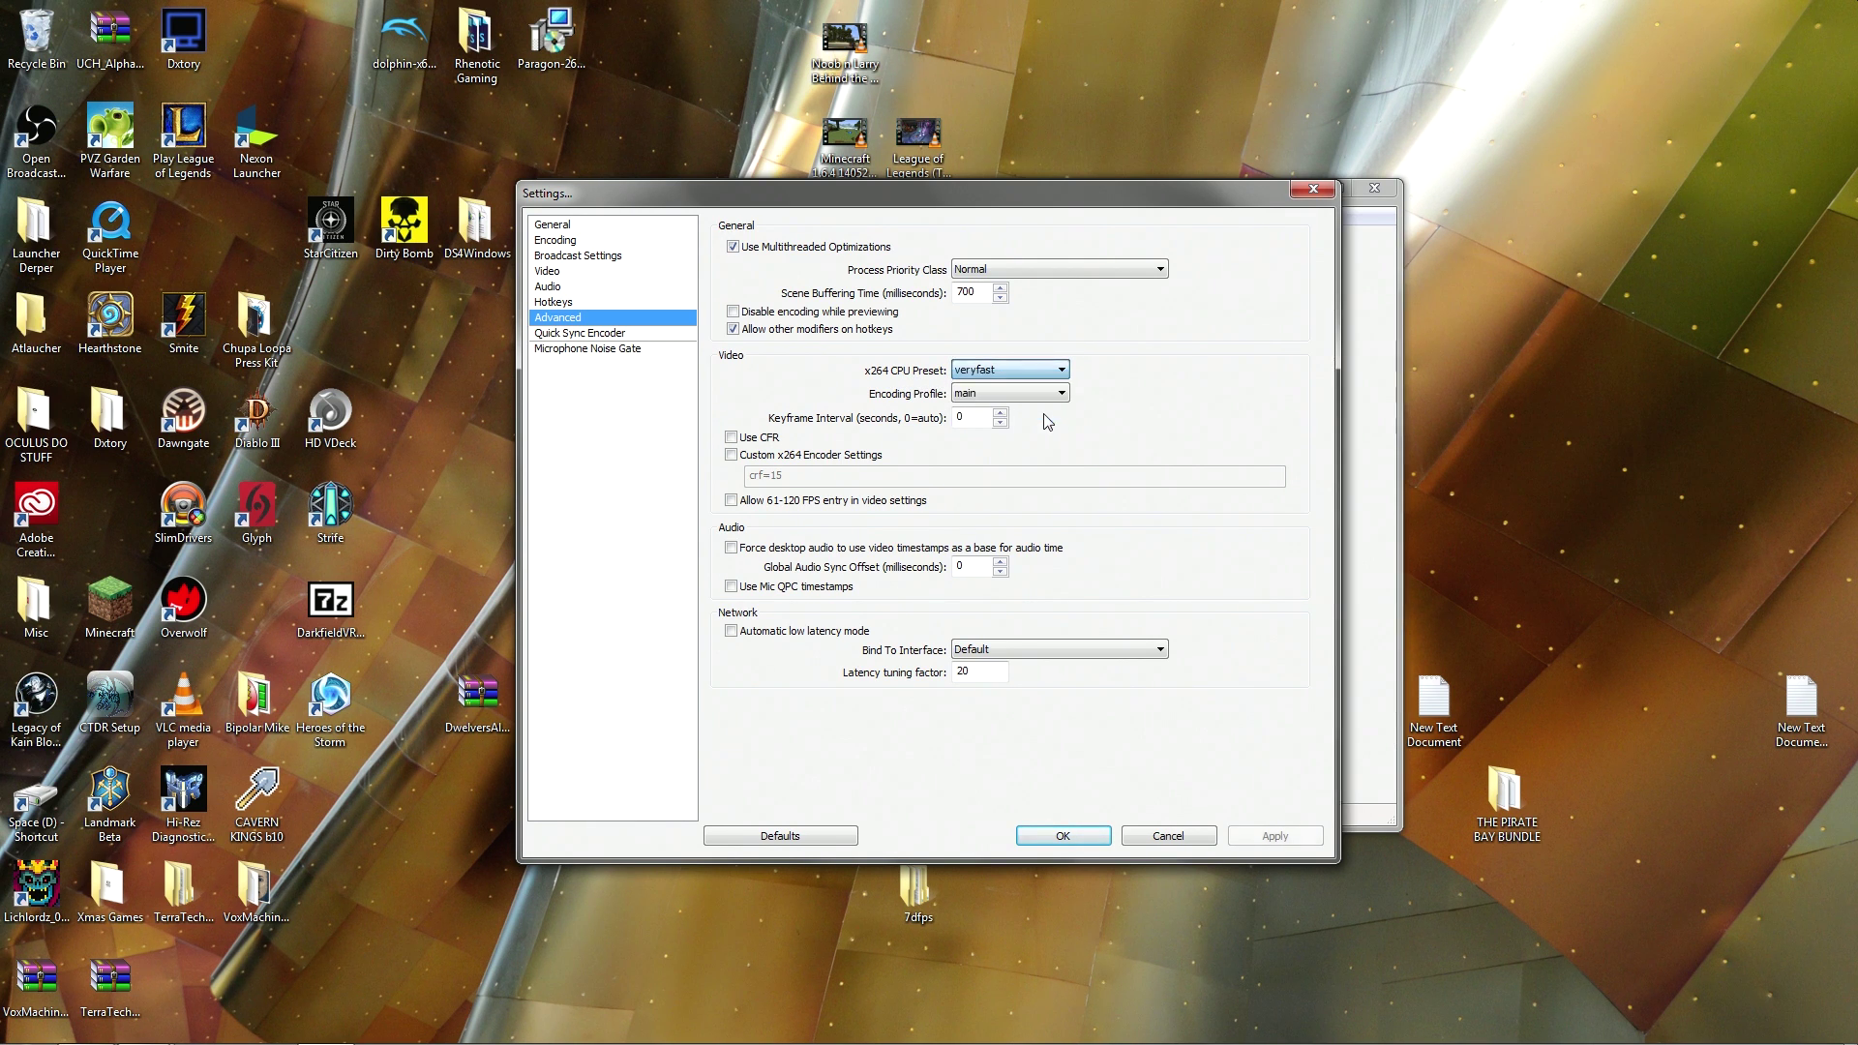
{"action": "left_click", "coordinate": [1061, 370]}
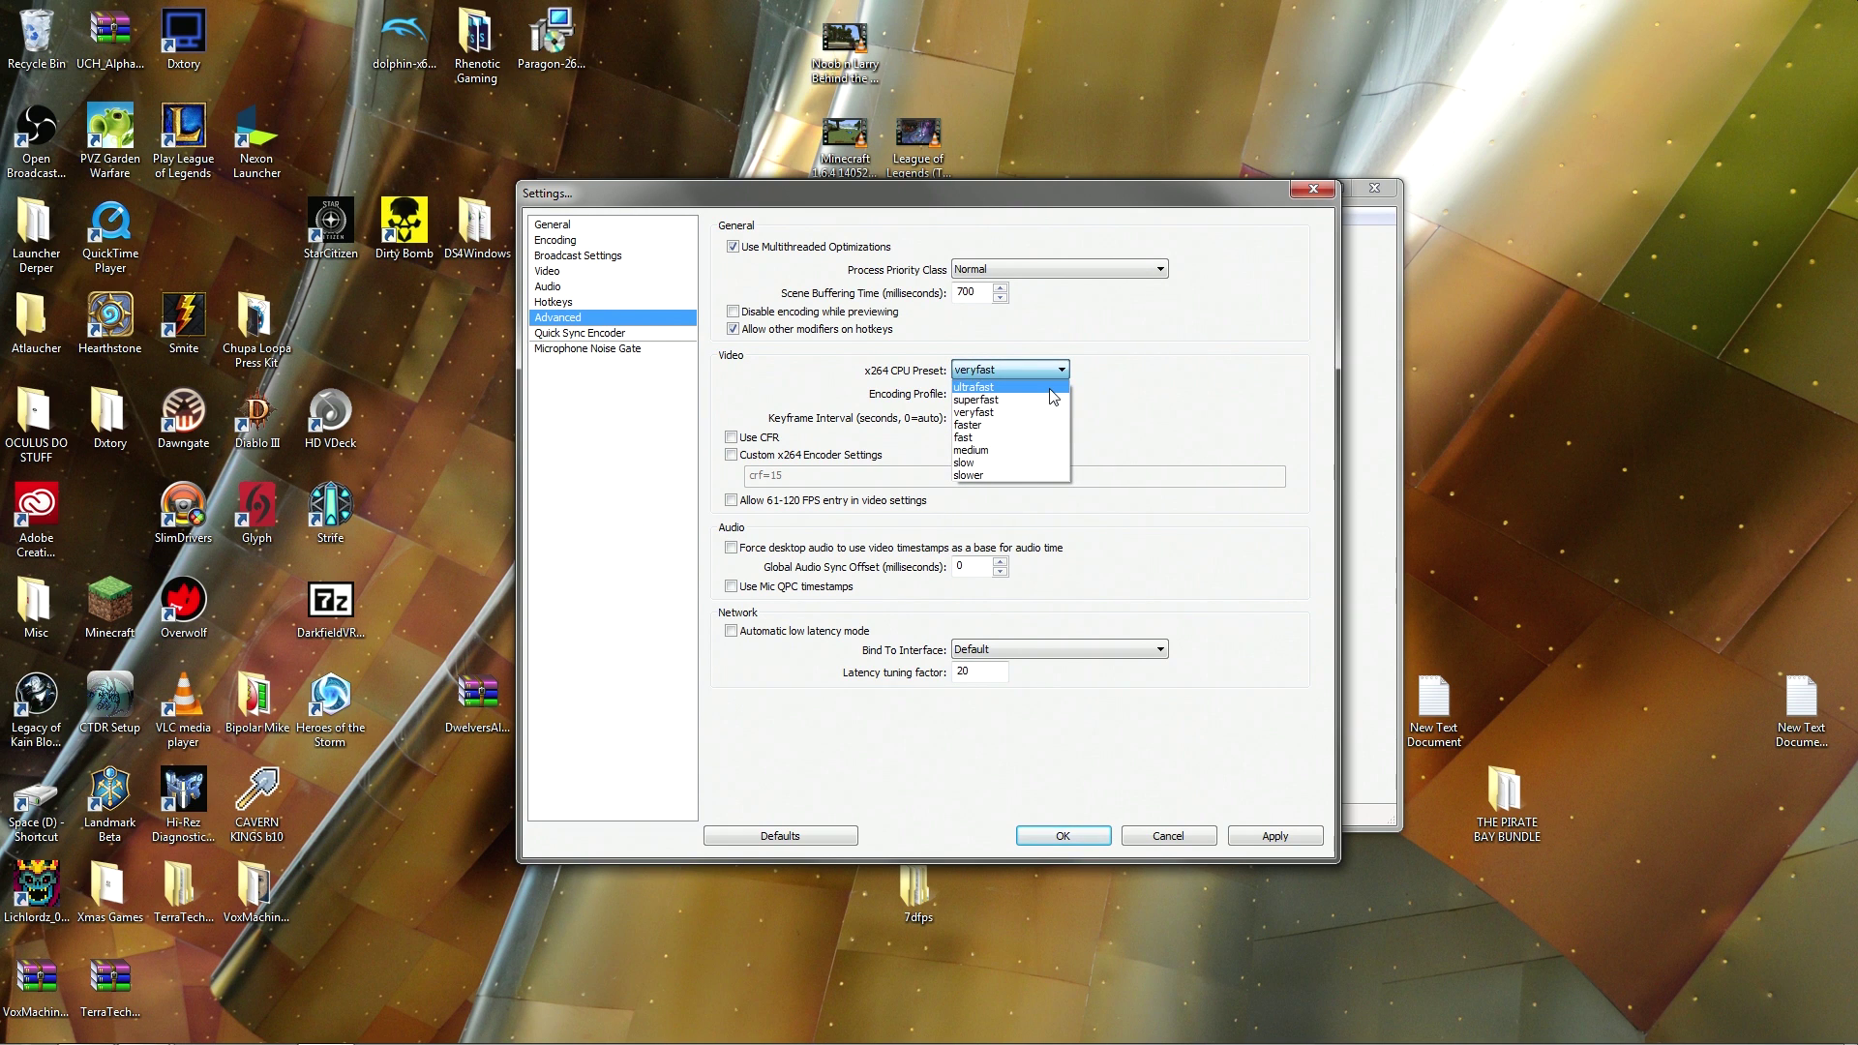
{"action": "left_click", "coordinate": [1058, 386]}
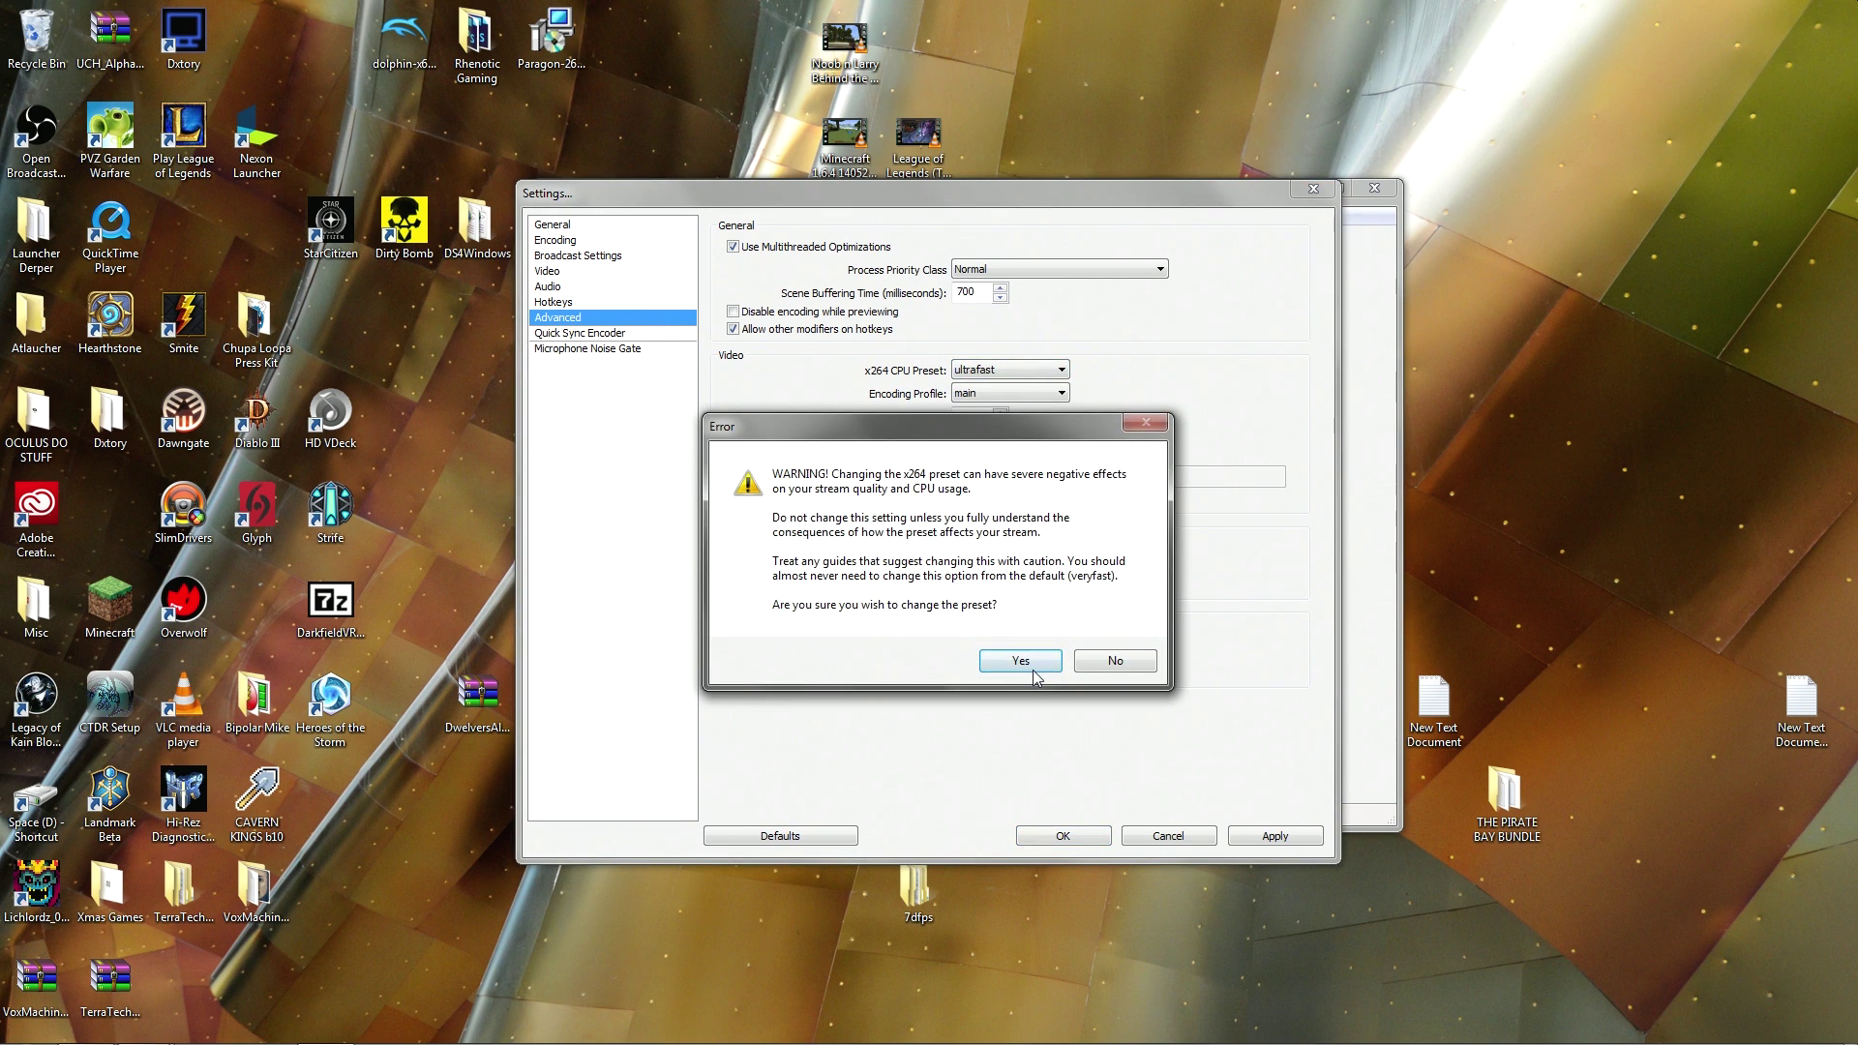
{"action": "left_click", "coordinate": [1024, 664]}
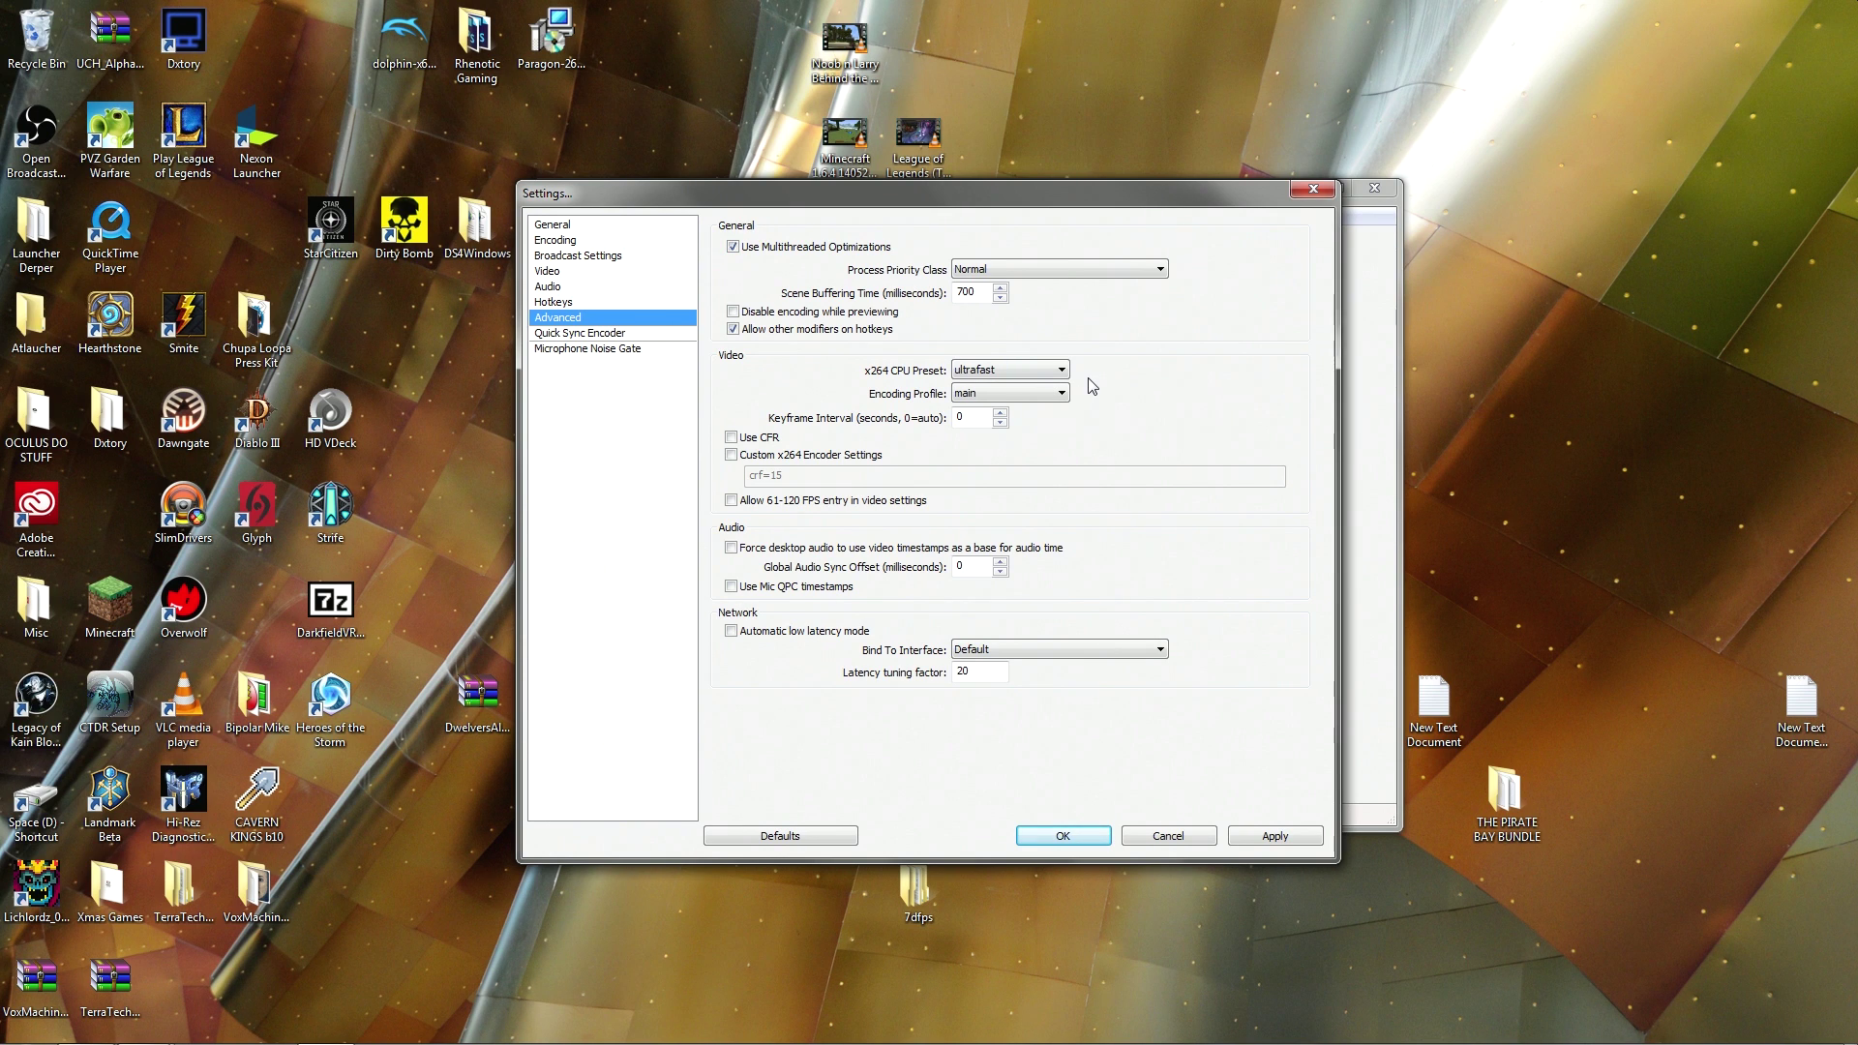
{"action": "left_click", "coordinate": [1014, 369]}
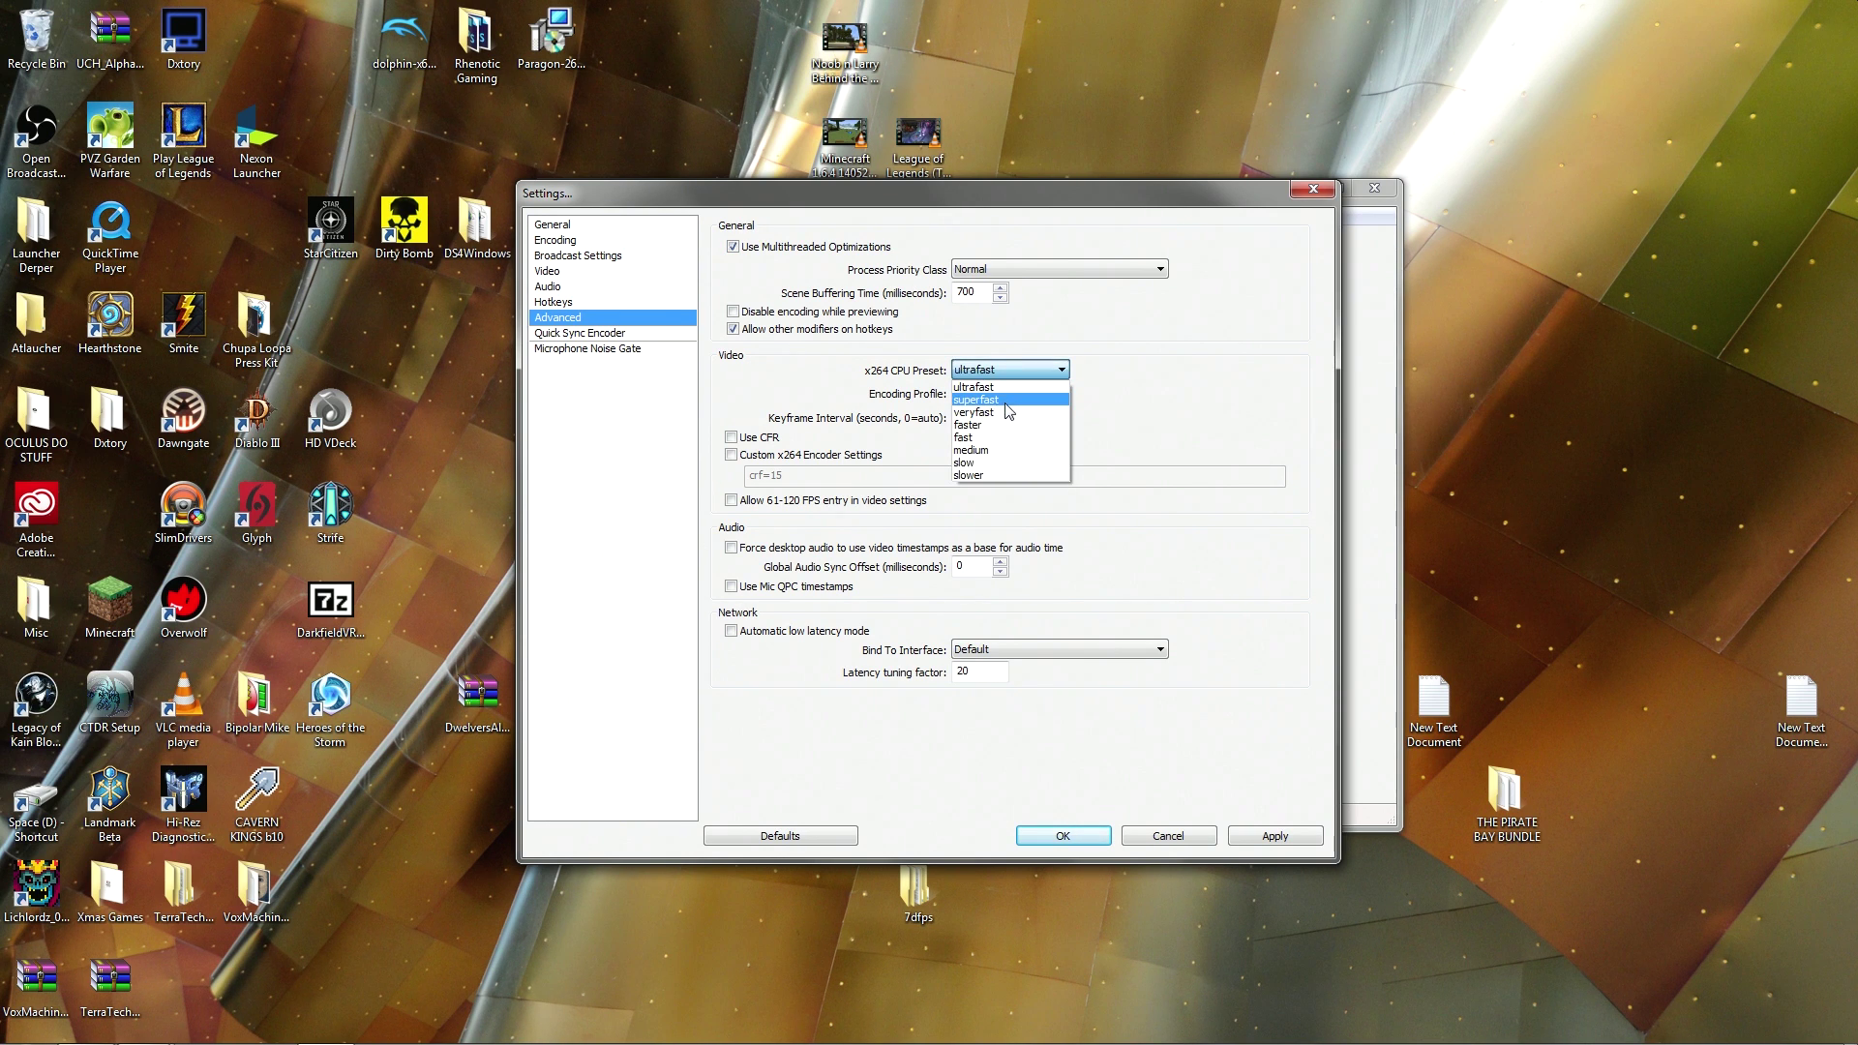
{"action": "left_click", "coordinate": [1160, 363]}
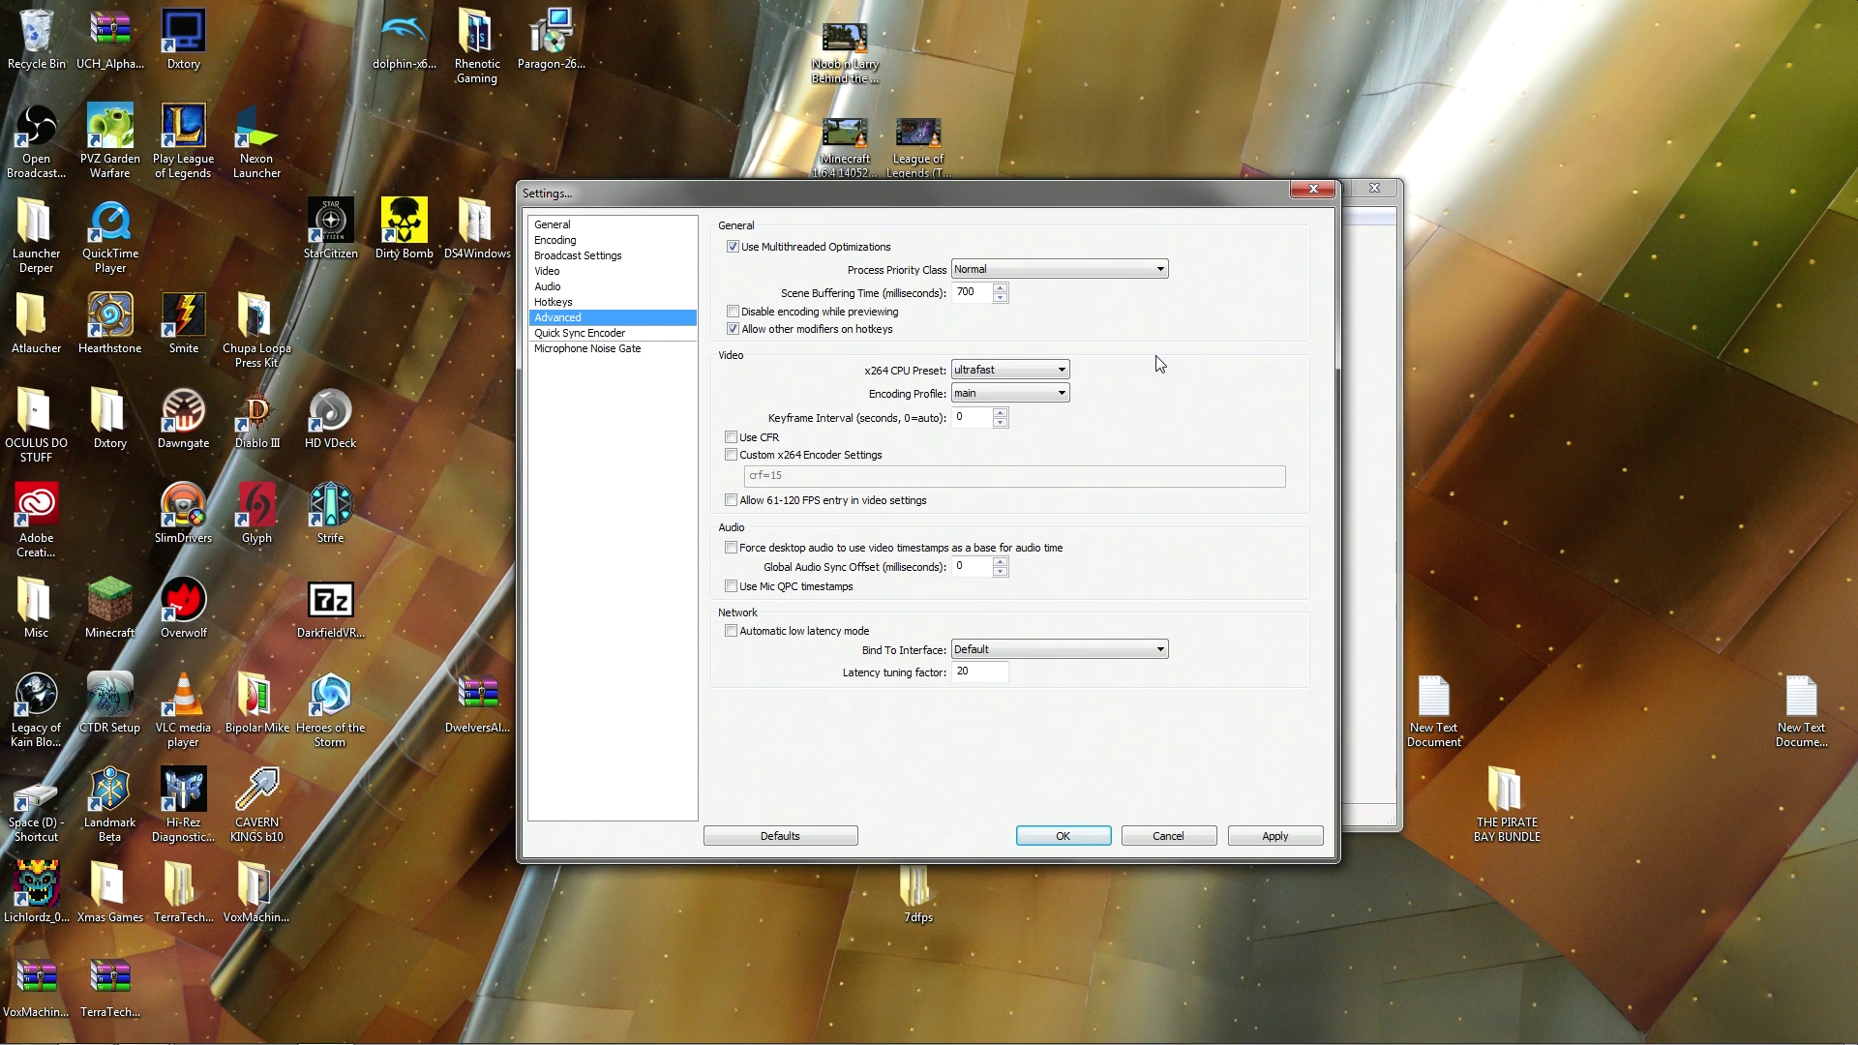
Step: Keep ultrafast, apply the pending changes, and return to the Encoding page
{"action": "left_click", "coordinate": [1059, 370]}
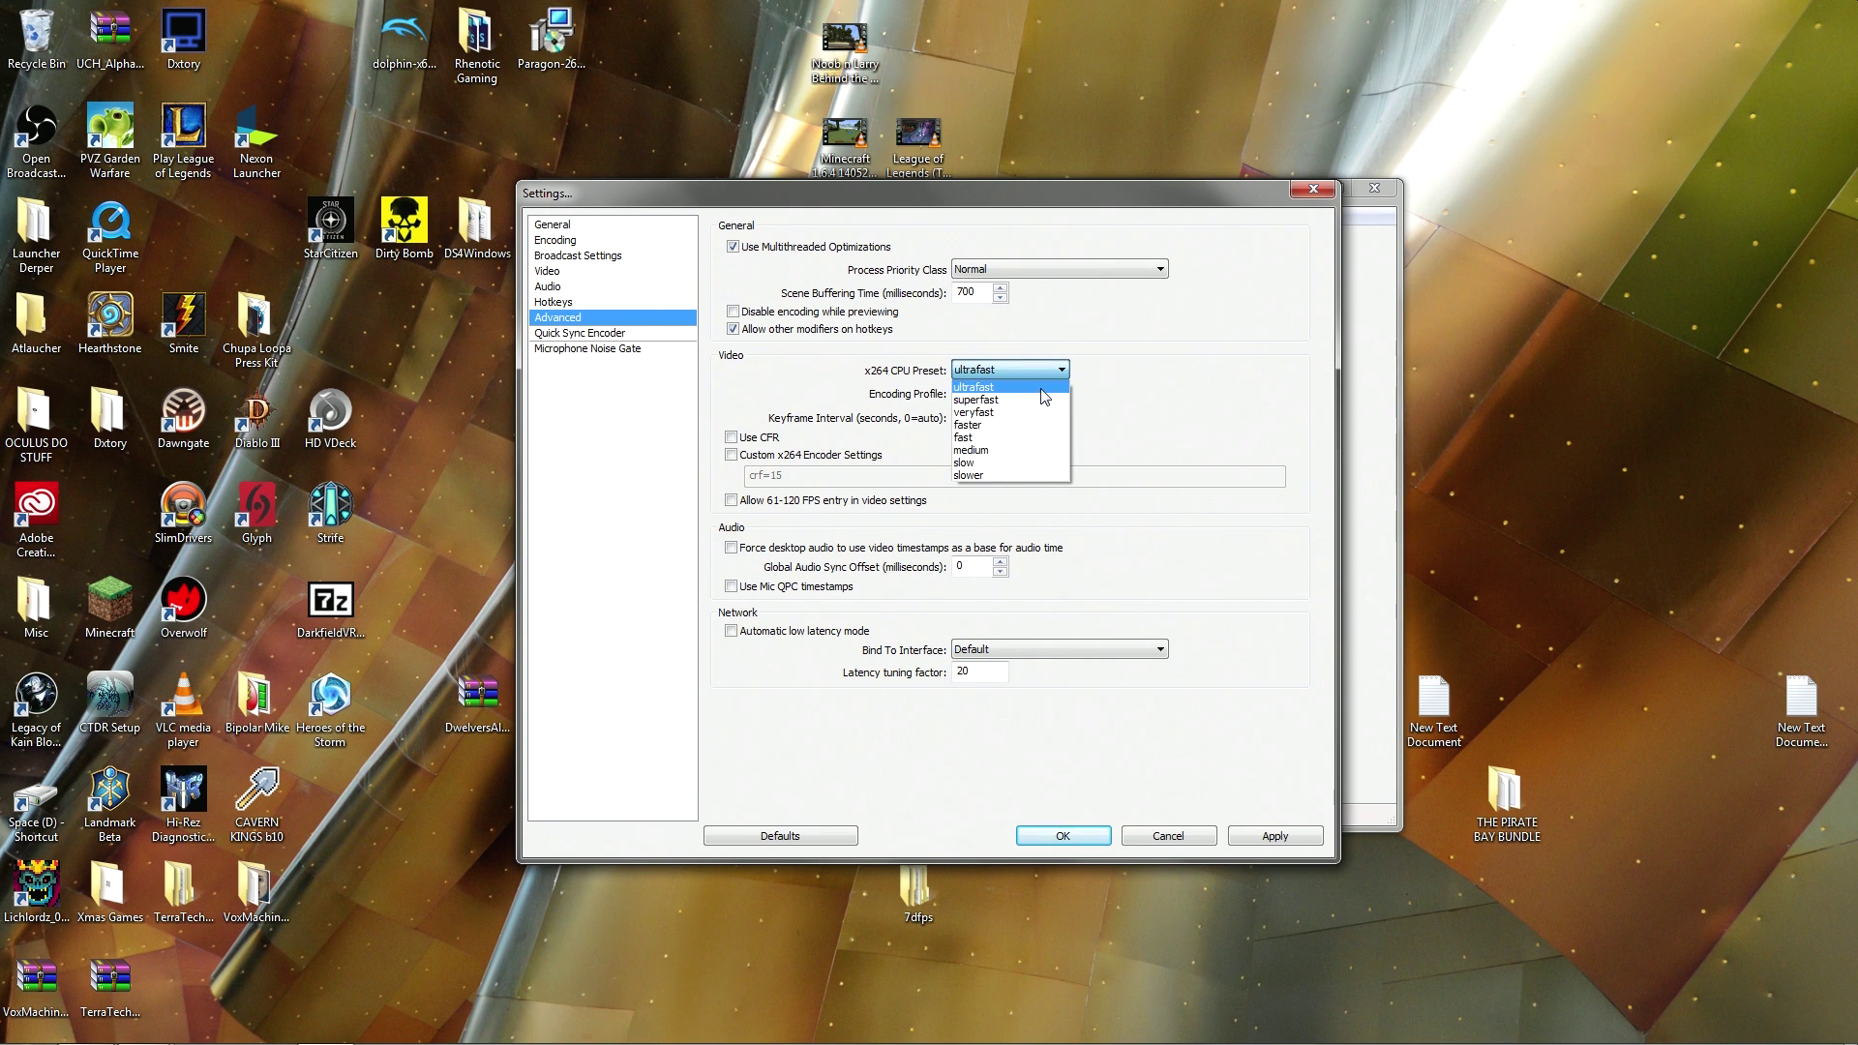
{"action": "left_click", "coordinate": [1006, 386]}
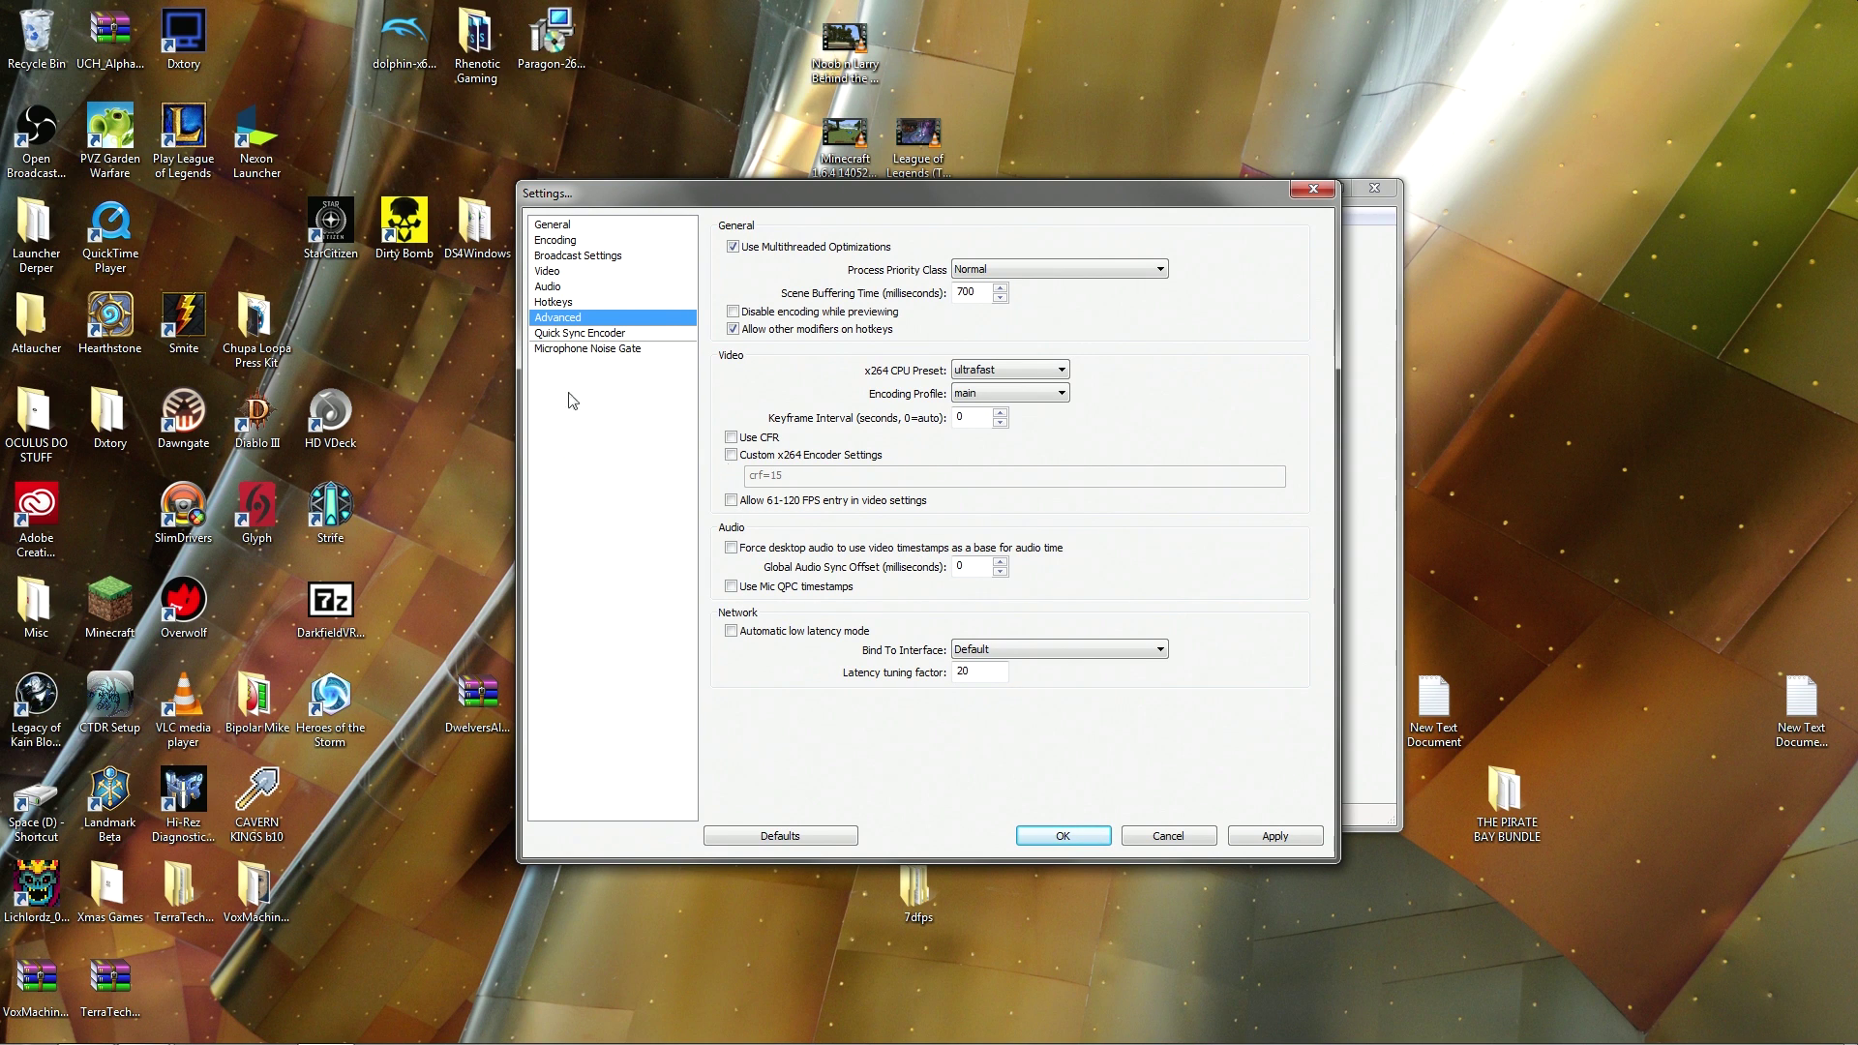
{"action": "left_click", "coordinate": [561, 226]}
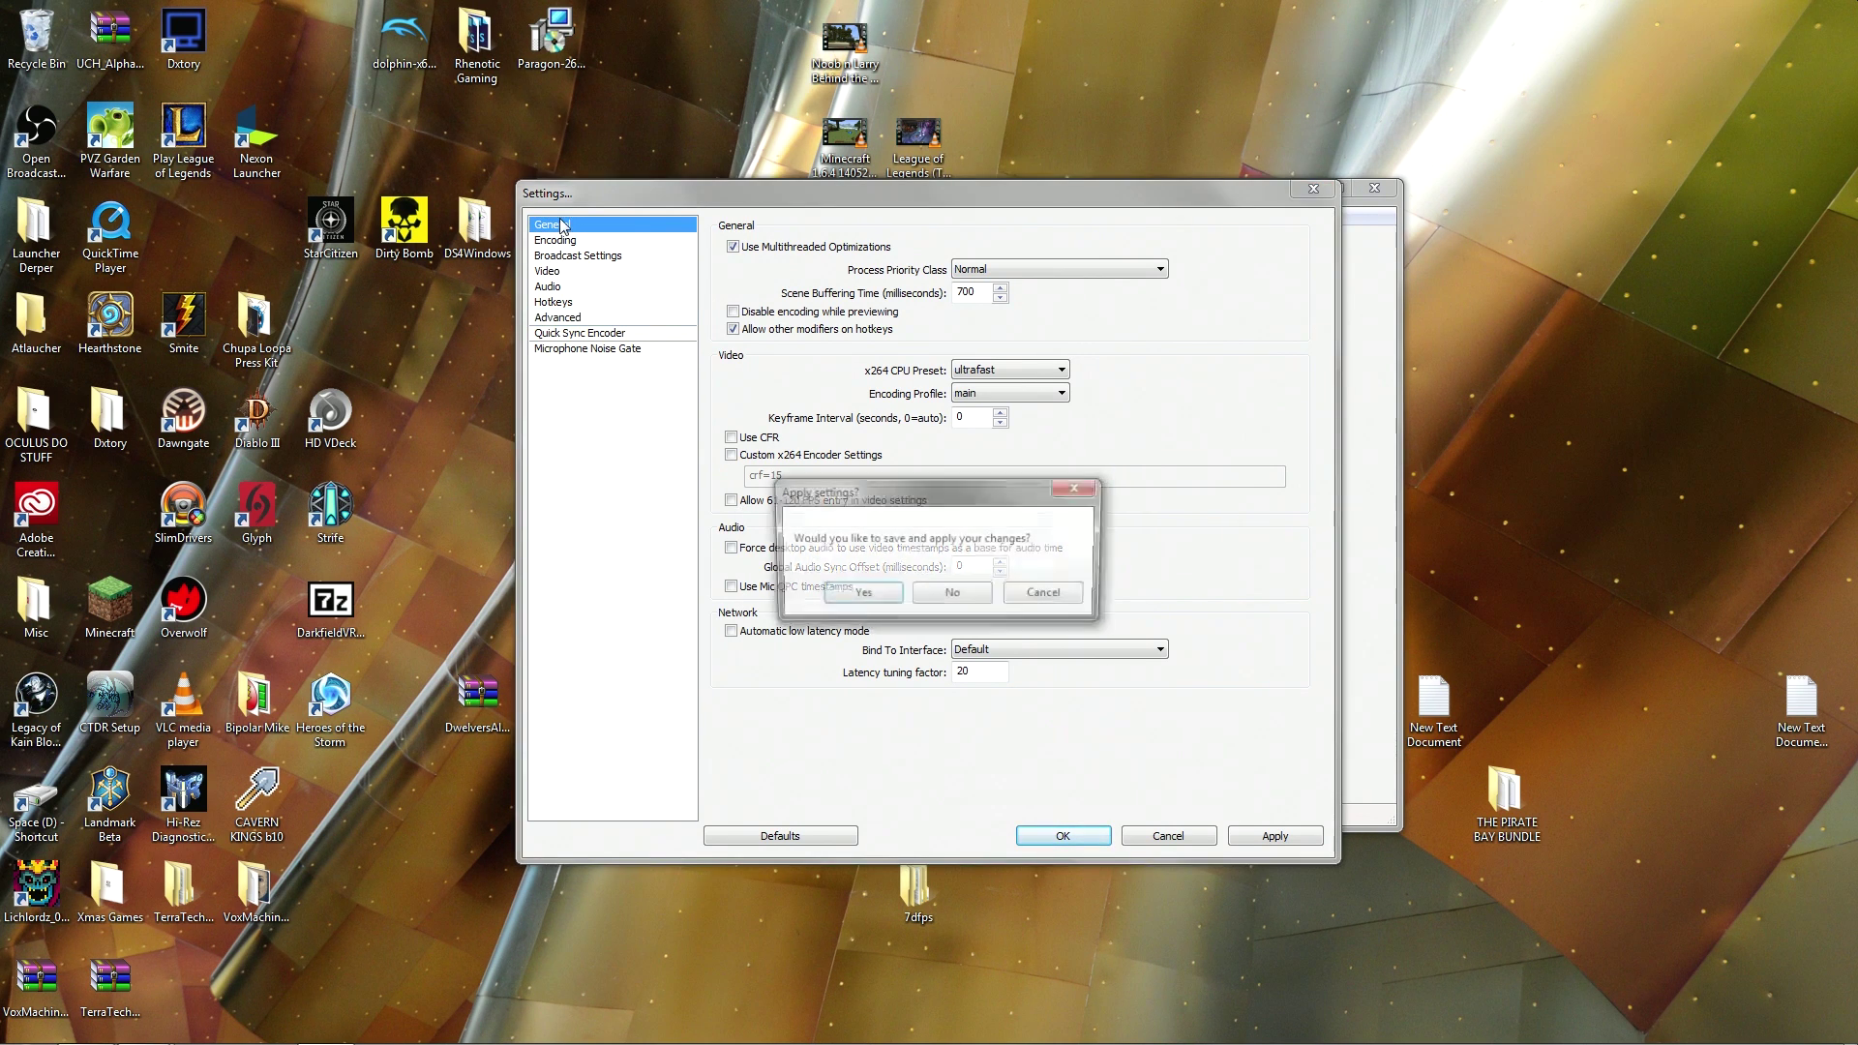
{"action": "left_click", "coordinate": [856, 596]}
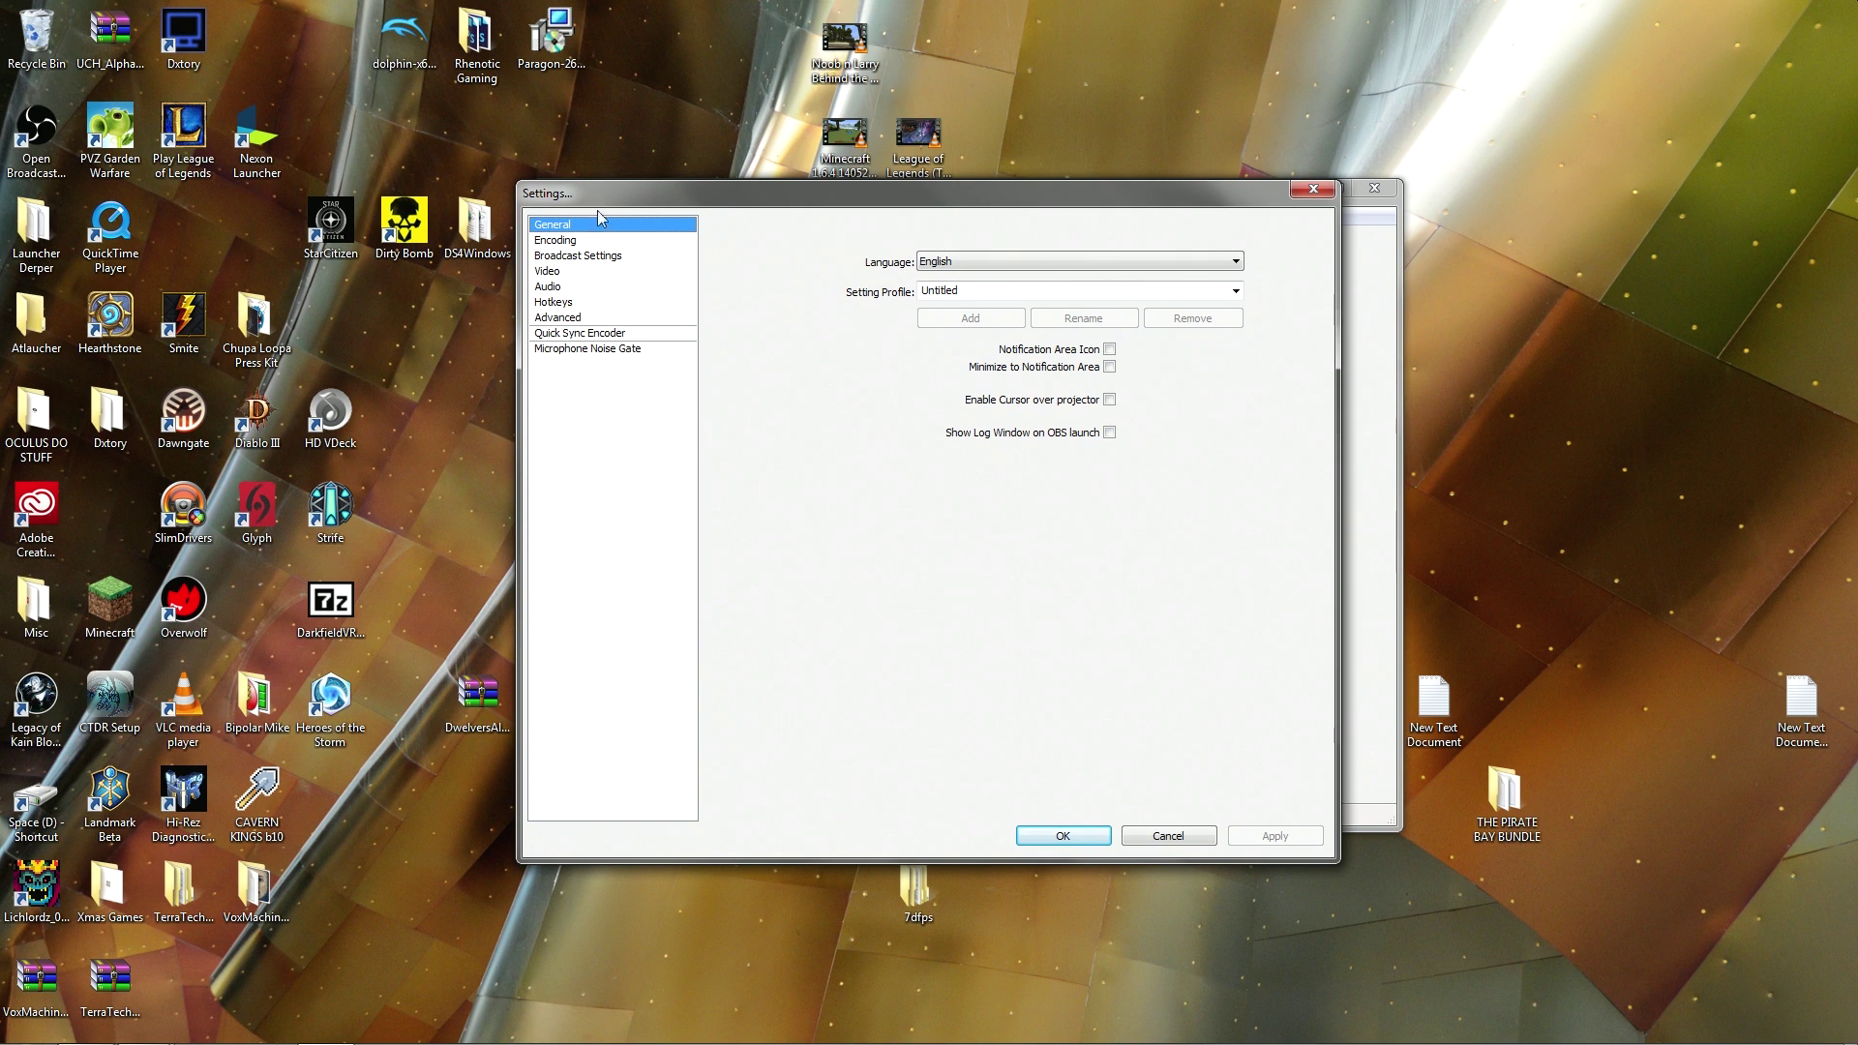
{"action": "left_click", "coordinate": [594, 247]}
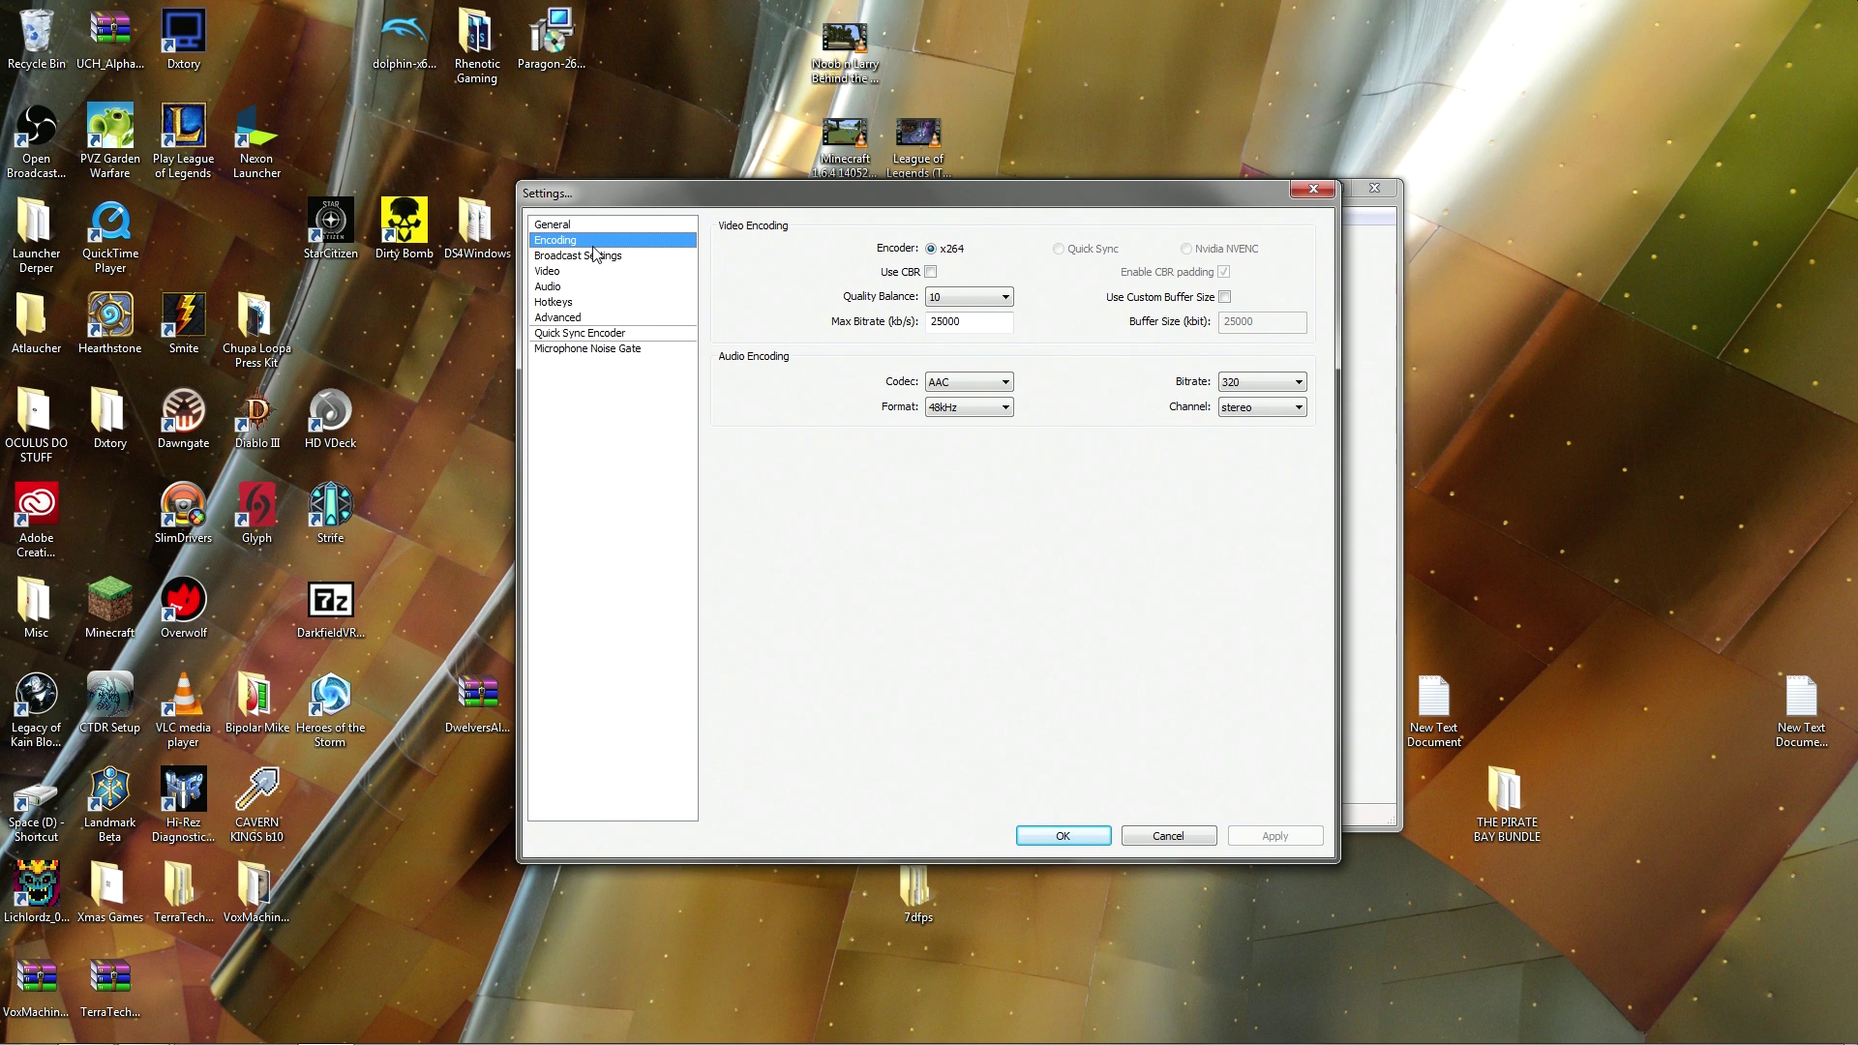
Step: Set Resolution Downscale to None (1920x1080), bringing up the save prompt on leaving Video
{"action": "left_click", "coordinate": [584, 257]}
{"action": "left_click", "coordinate": [571, 273]}
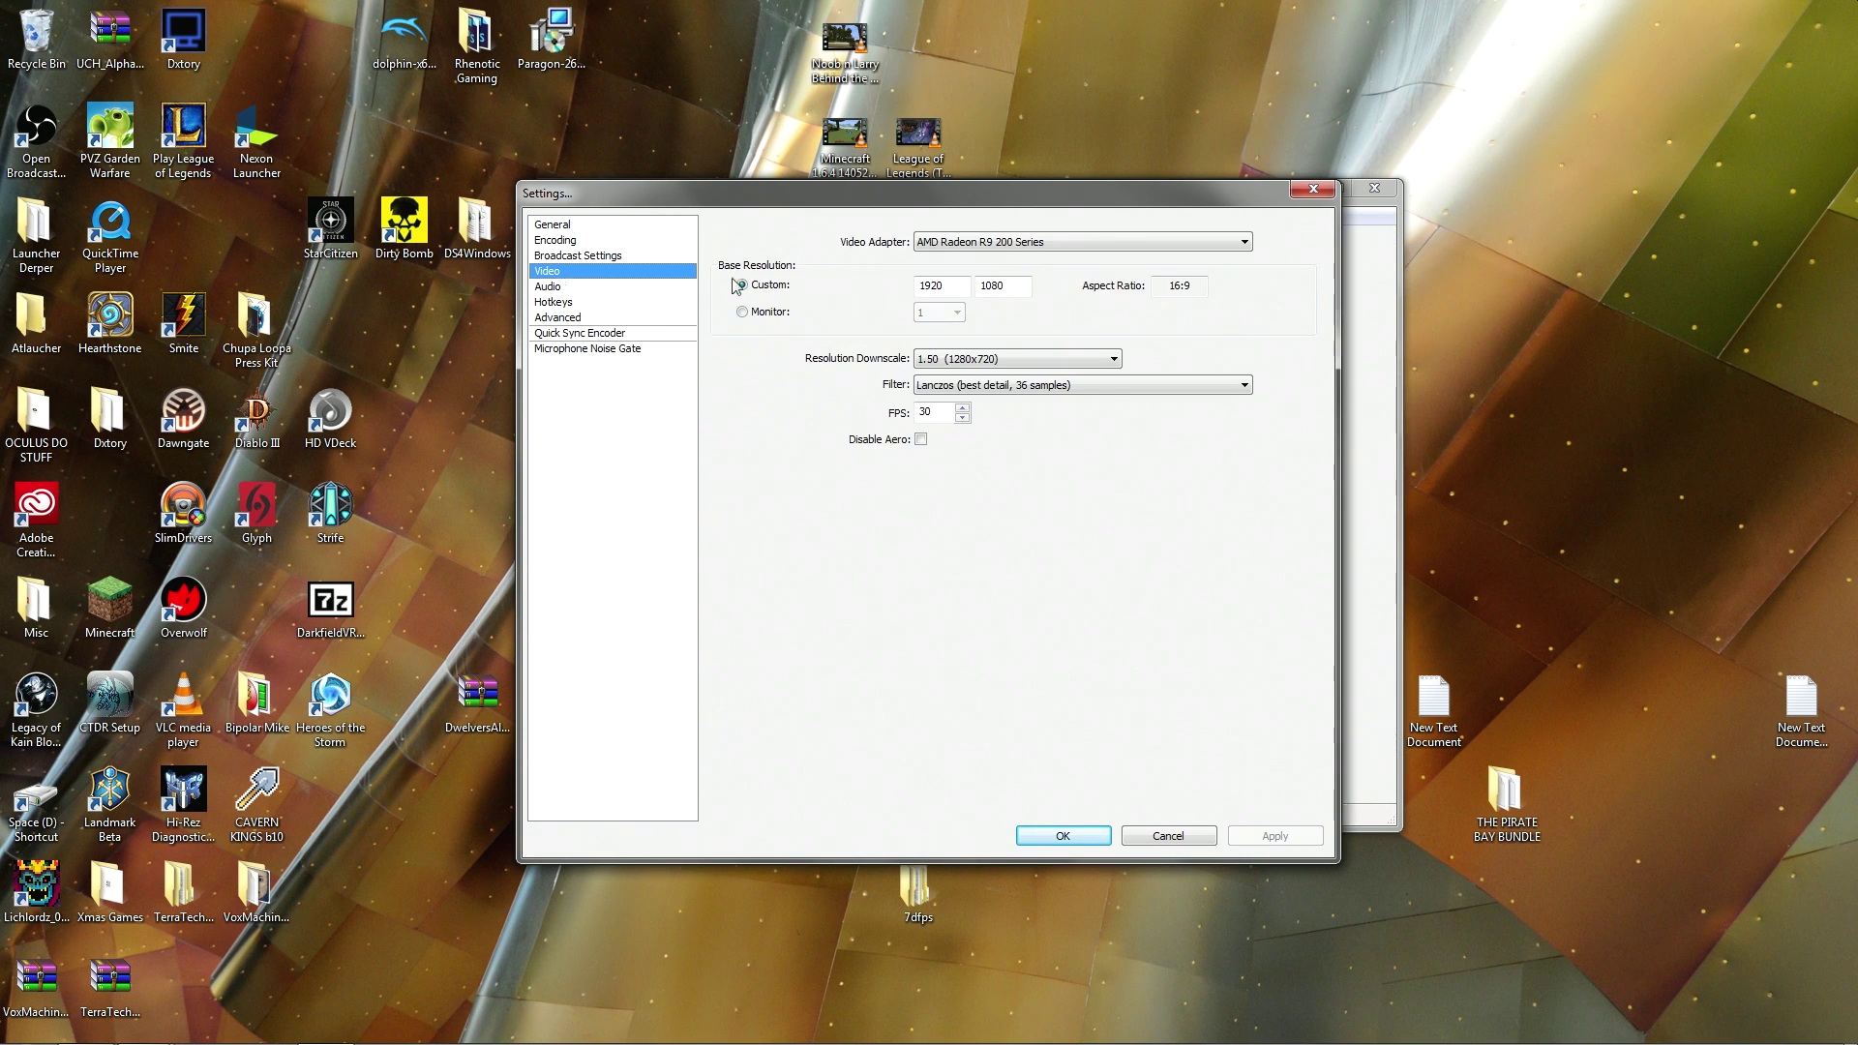
{"action": "left_click", "coordinate": [973, 358]}
{"action": "left_click", "coordinate": [967, 375]}
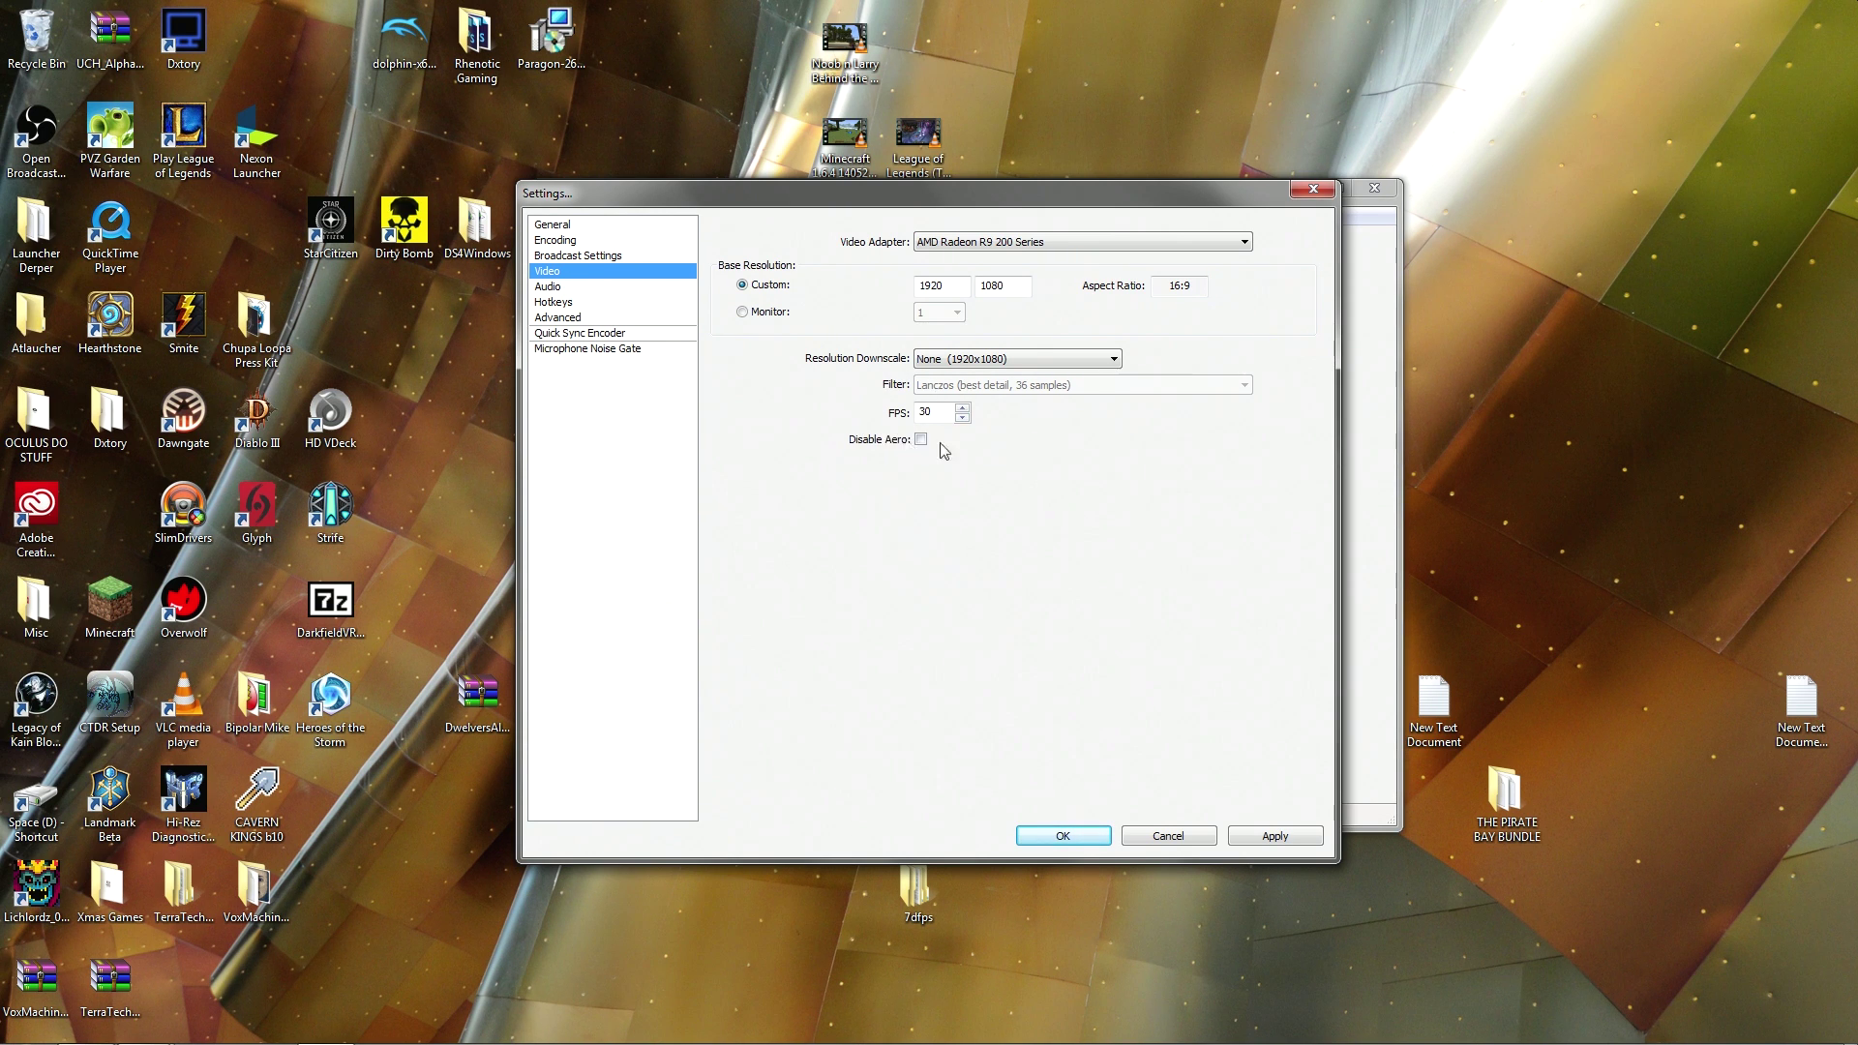
{"action": "left_click", "coordinate": [557, 318]}
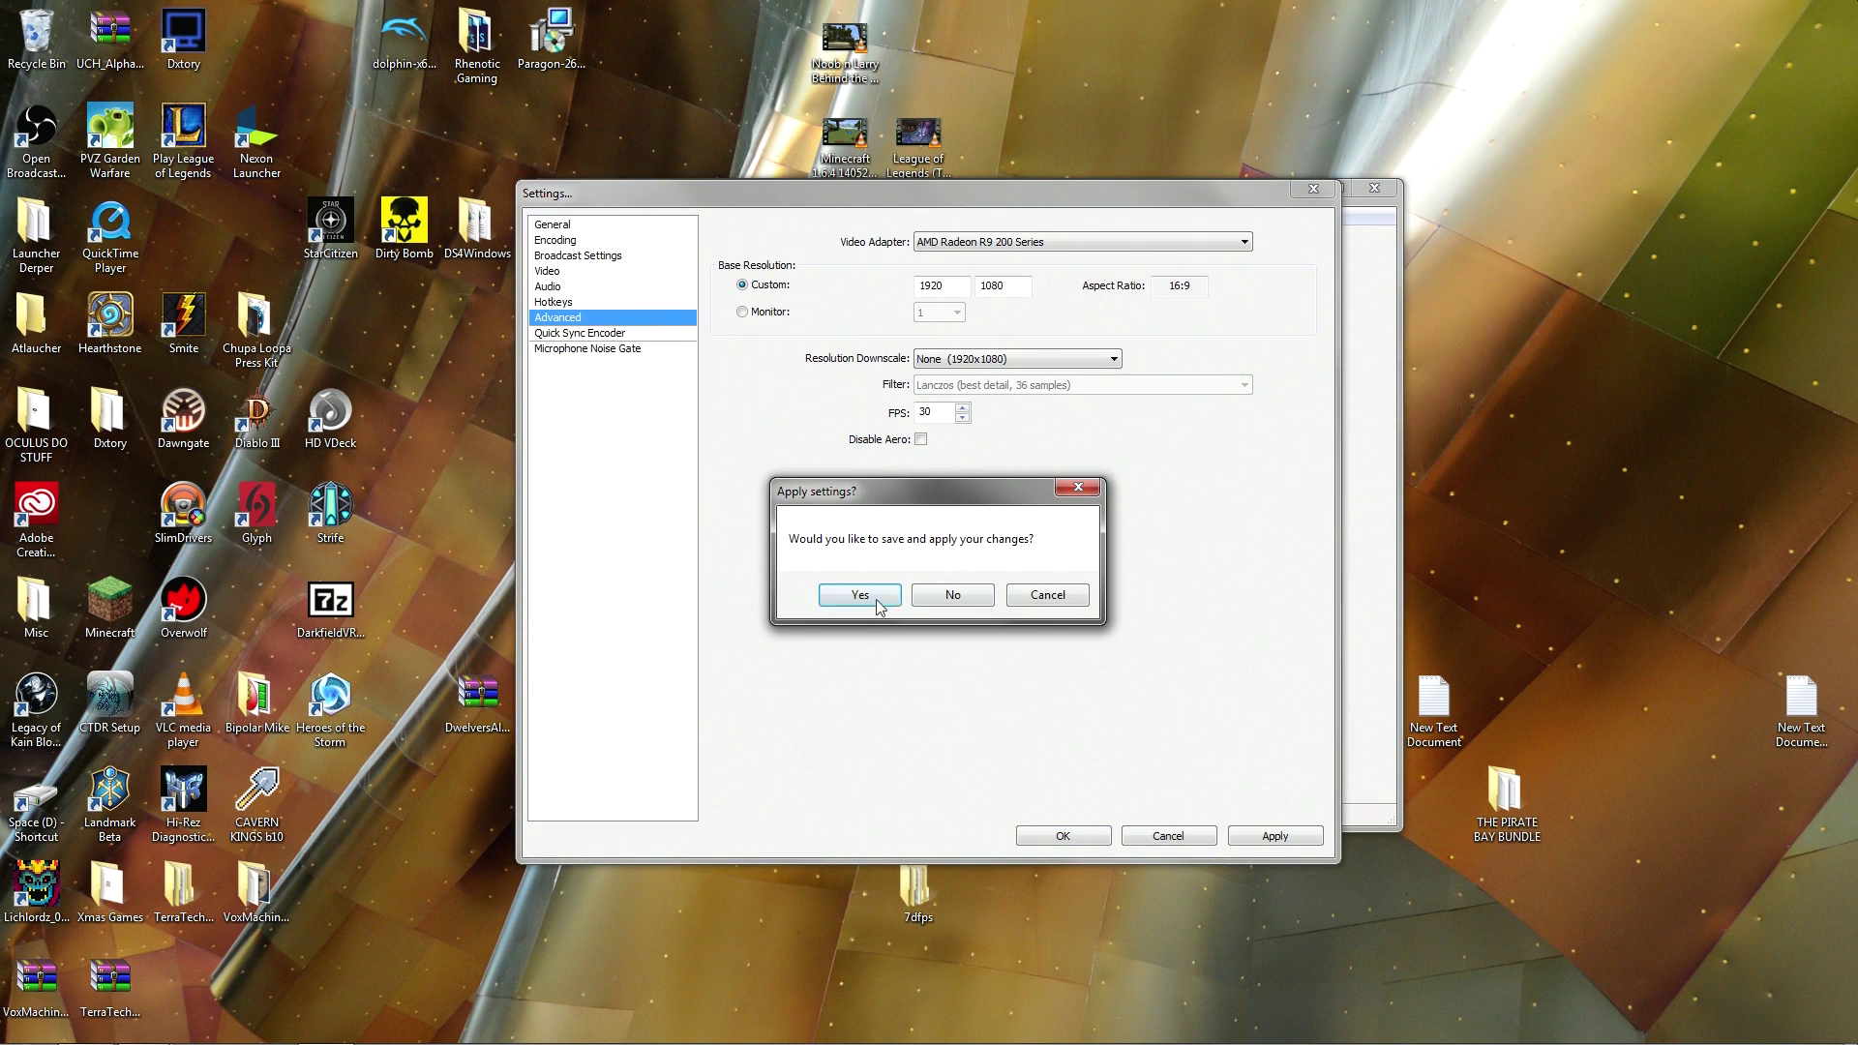
Step: Confirm saving the no-downscale change, landing on Advanced with the preset still ultrafast
{"action": "left_click", "coordinate": [877, 602]}
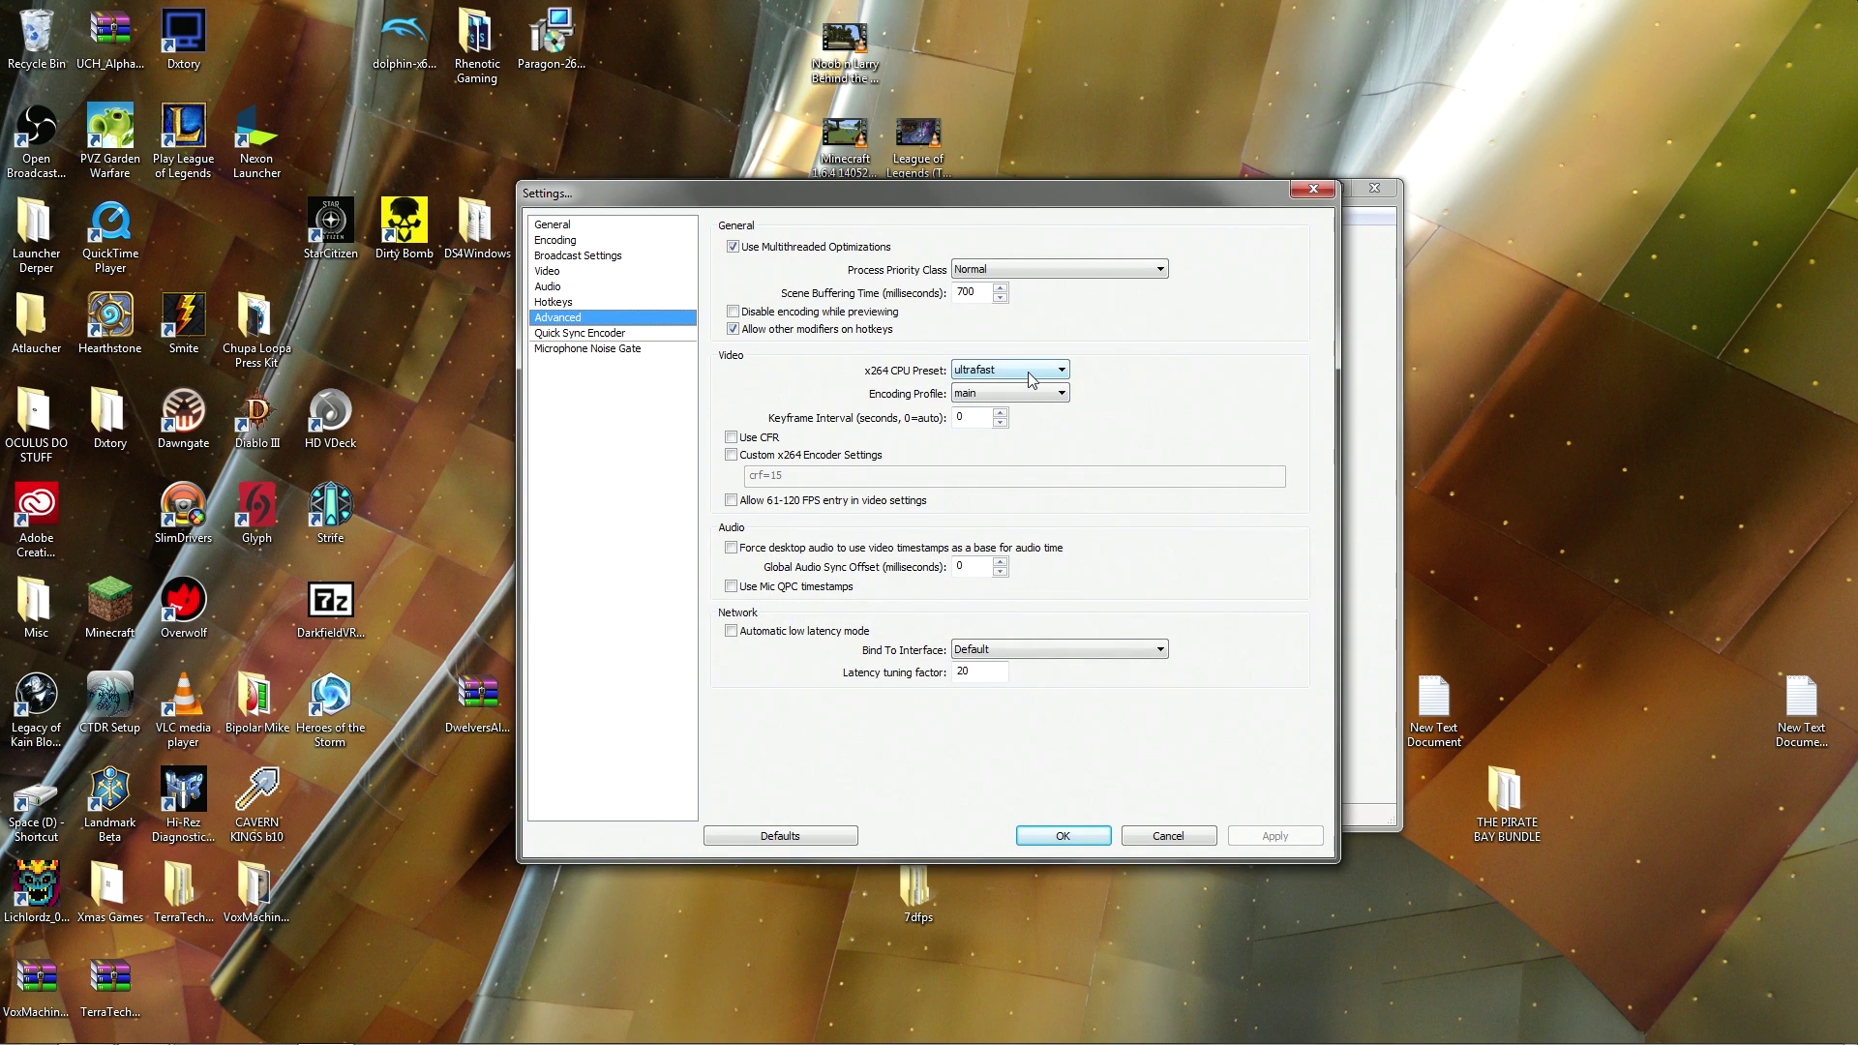